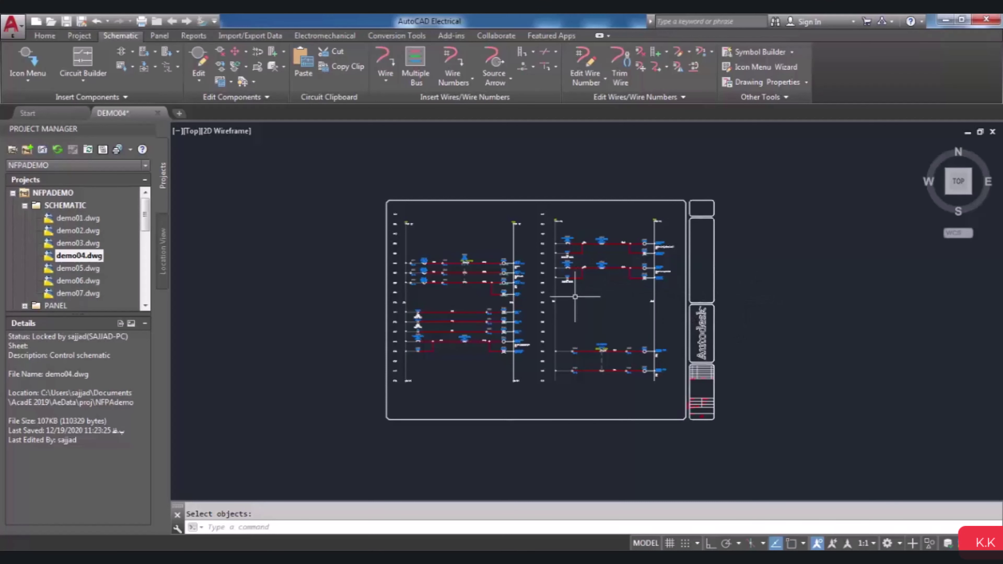
# Start a Write Block (WBLOCK) of selected objects and pick its base point in the empty area right of the title block.
pyautogui.scroll(2, 526, 296)
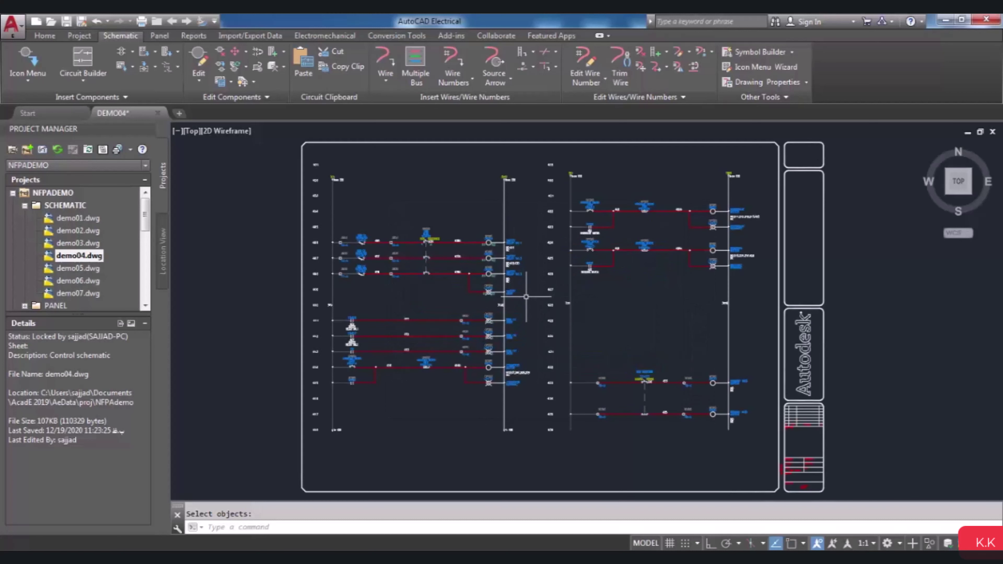
pyautogui.scroll(-2, 545, 295)
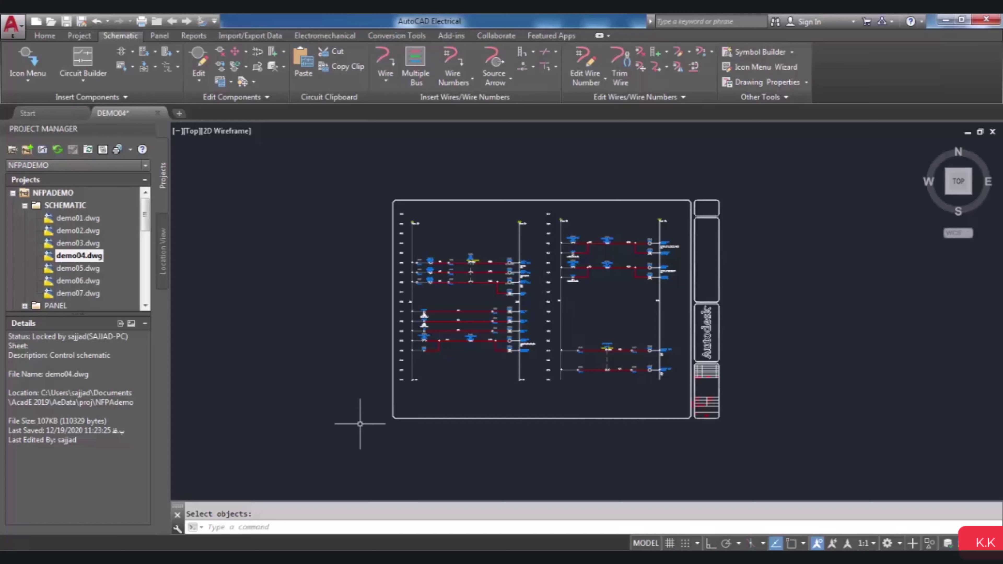
pyautogui.write('w')
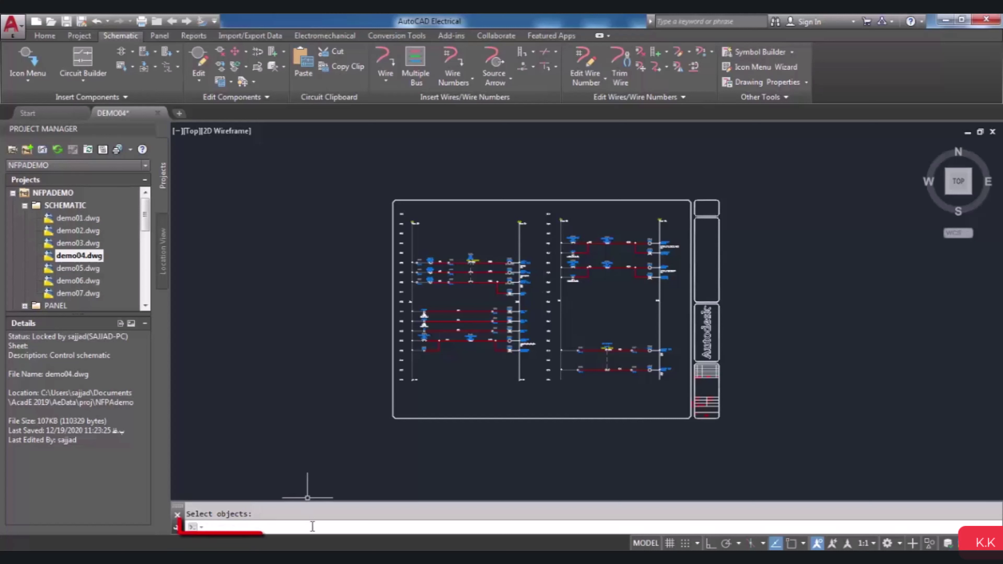
pyautogui.write('bl')
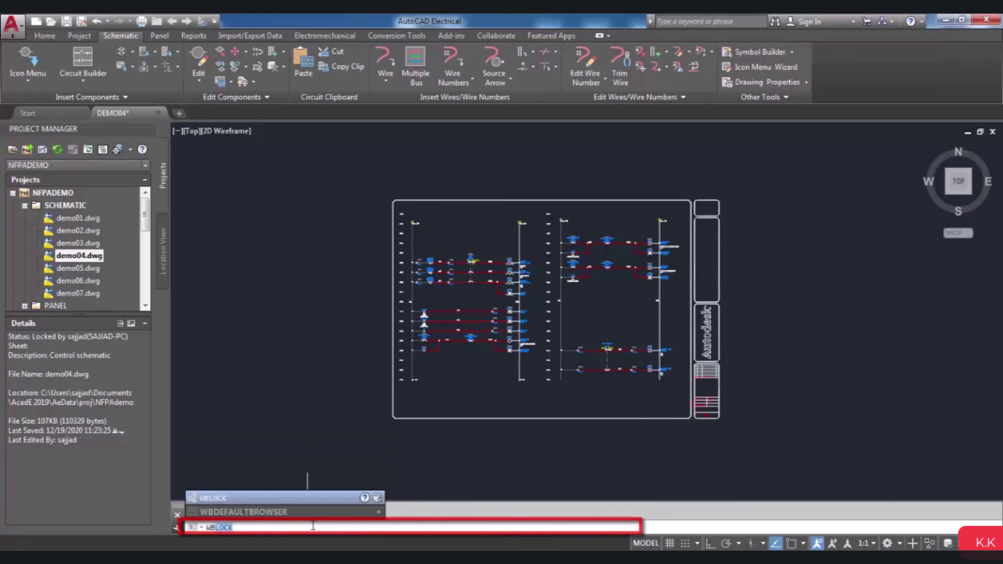
pyautogui.write('oc')
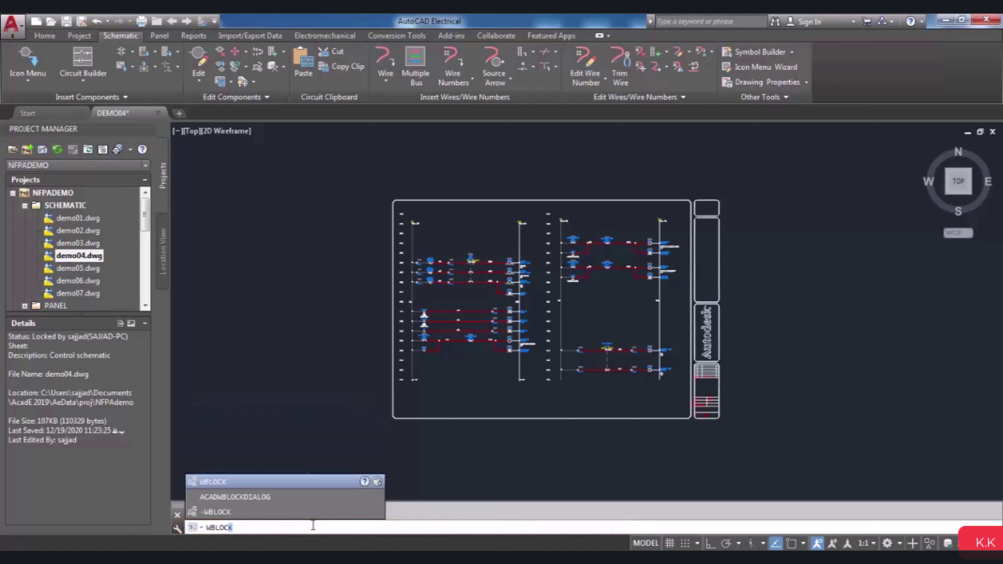
pyautogui.write('k')
pyautogui.press('Return')
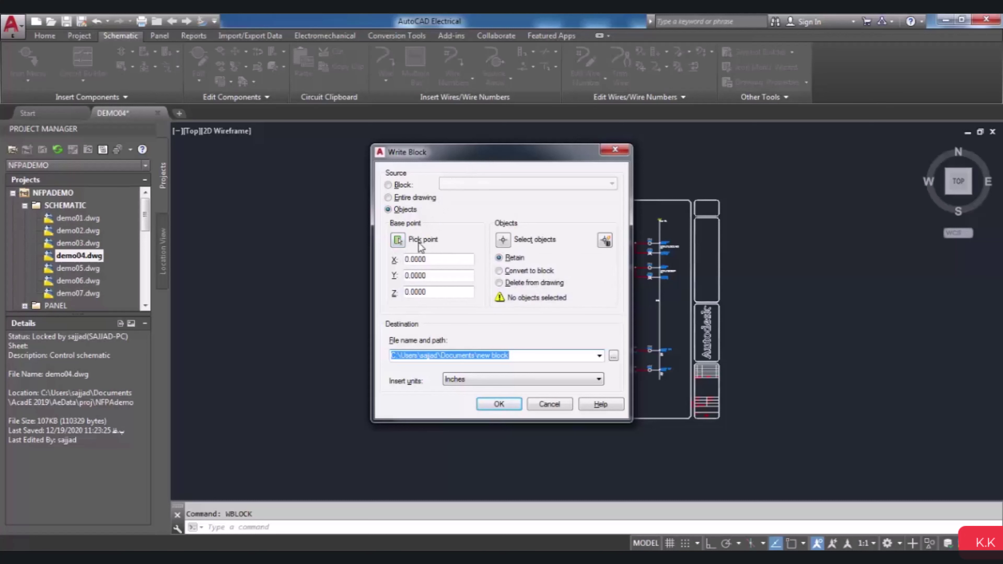
pyautogui.click(397, 242)
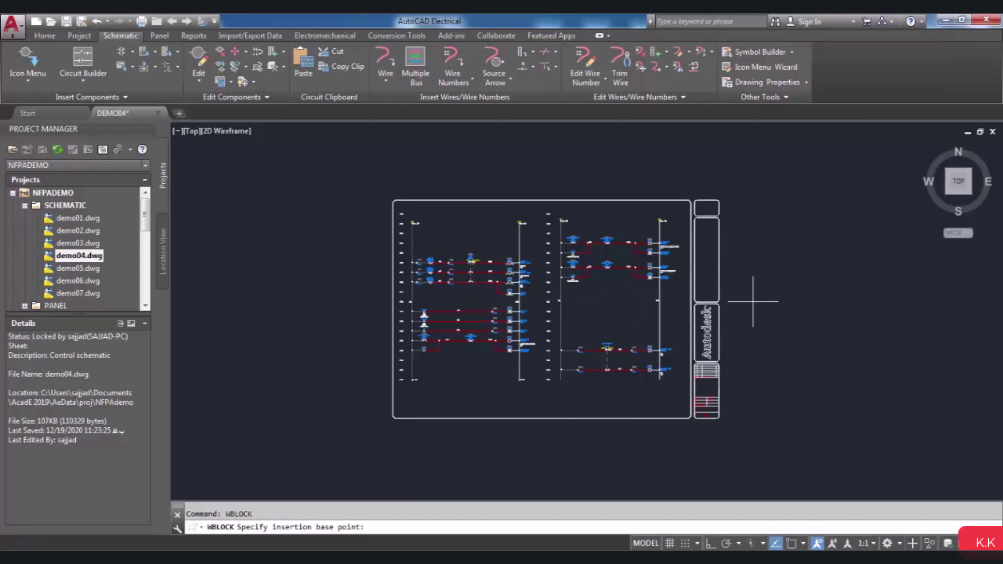
pyautogui.click(785, 302)
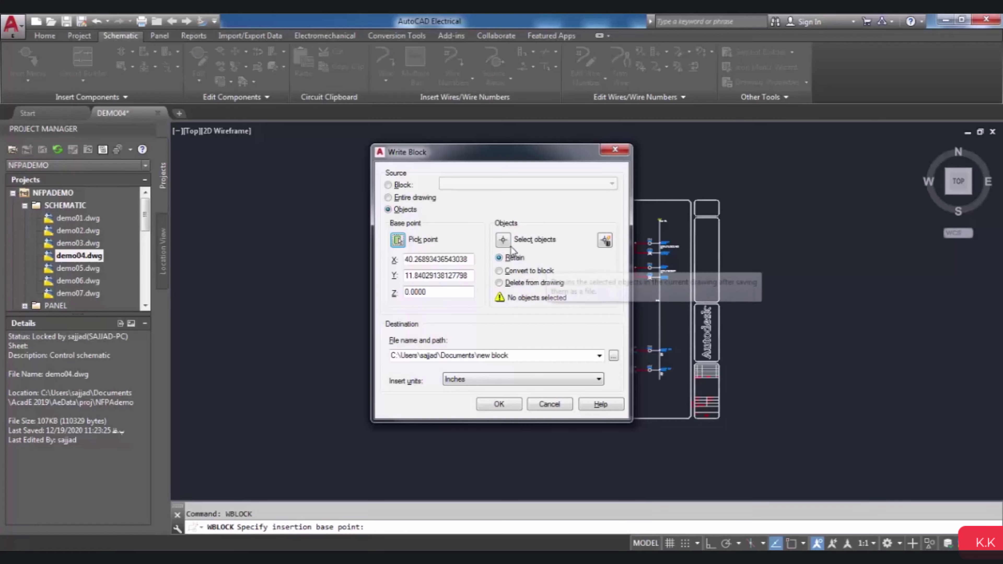
# Select the entire left ladder circuit, with its line reference numbers, as the objects of the written block.
pyautogui.click(503, 240)
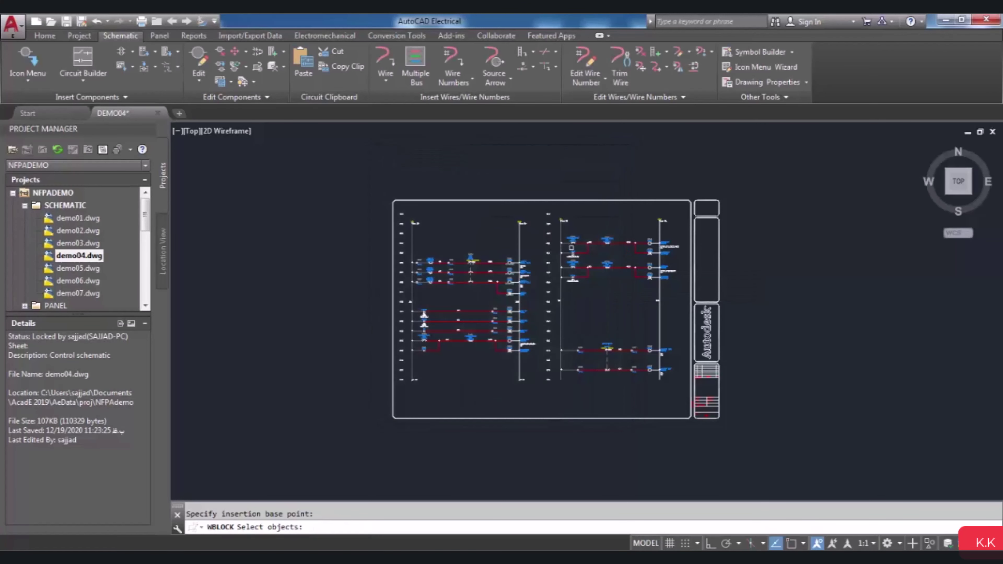
pyautogui.click(364, 190)
pyautogui.click(536, 396)
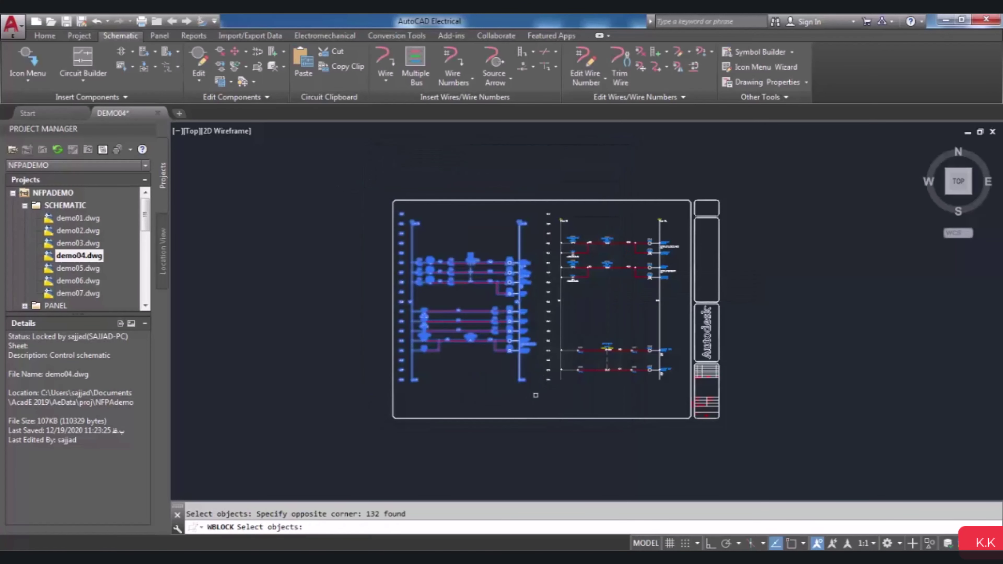
pyautogui.press('Return')
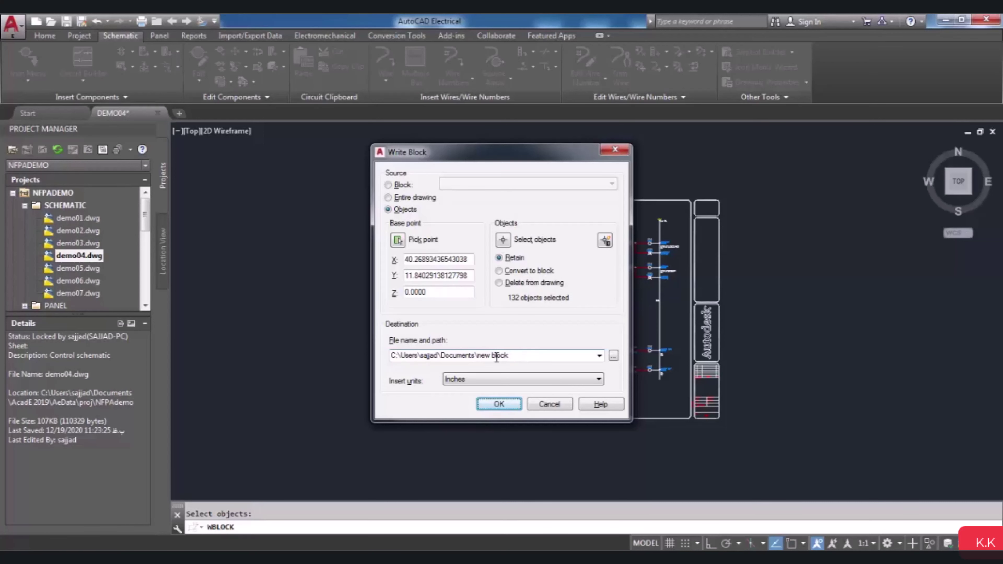
# Set the block's destination file name to new block1 in the Documents folder and write the file.
pyautogui.click(510, 357)
pyautogui.click(515, 355)
pyautogui.click(499, 404)
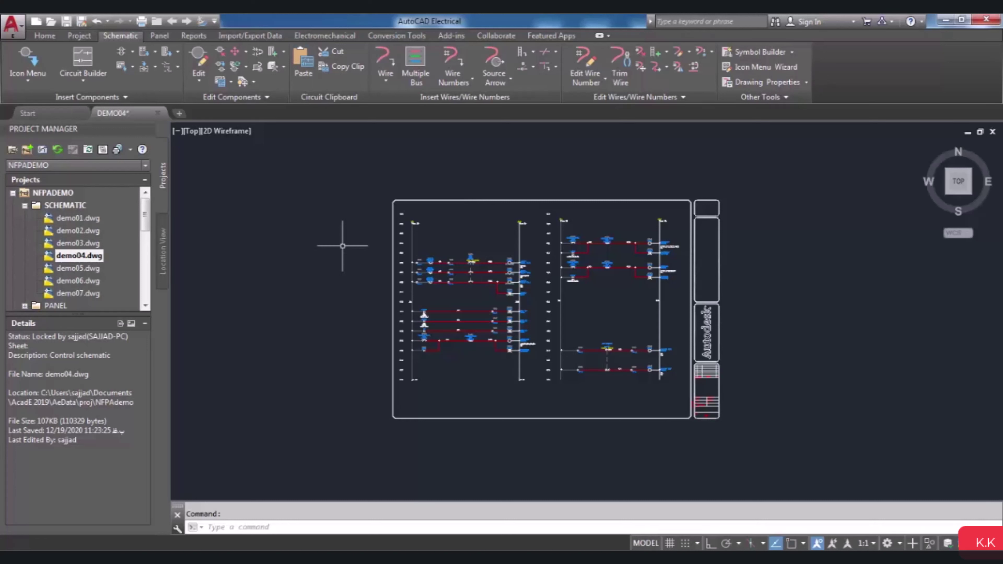
# Load new block1.dwg from My Documents as a WBlocked circuit, with custom scale 1.0000 and text layers updated as required.
pyautogui.click(131, 66)
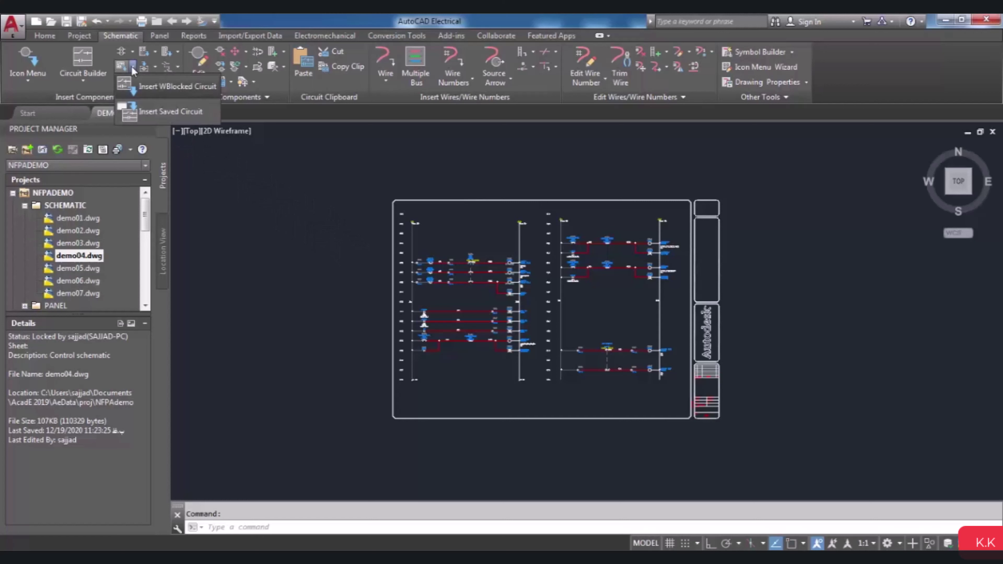
pyautogui.click(160, 91)
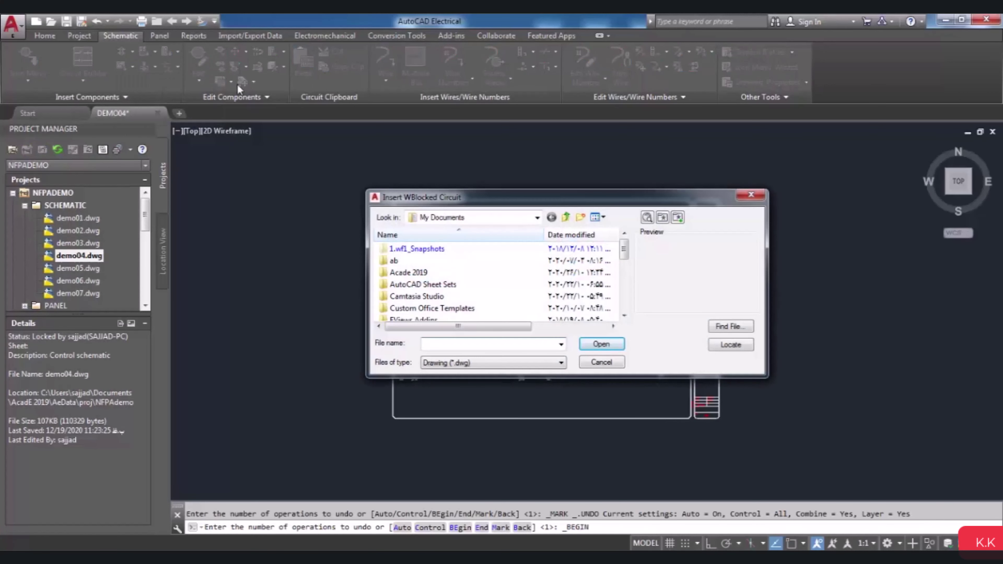
pyautogui.moveTo(557, 197); pyautogui.dragTo(504, 178)
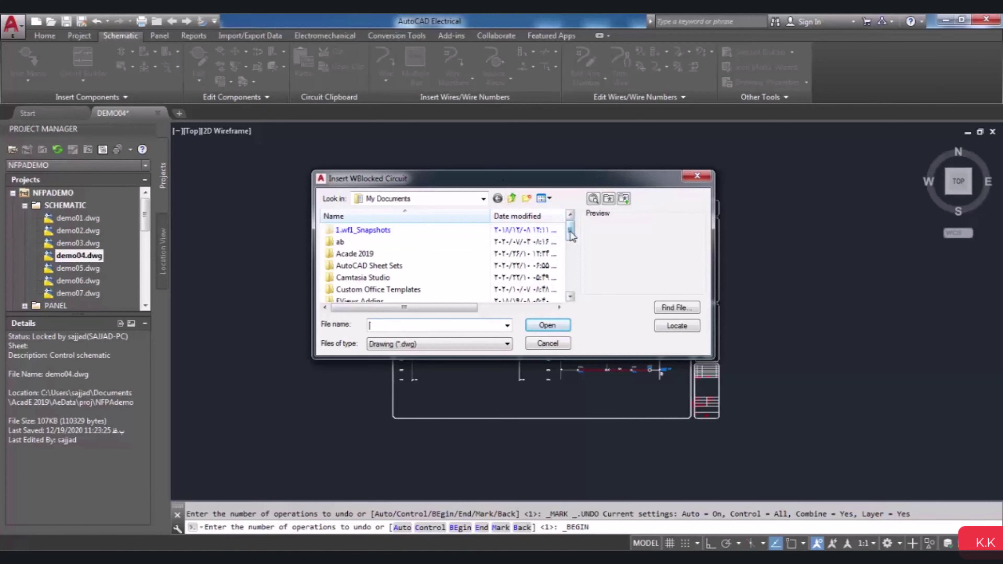
pyautogui.moveTo(571, 236); pyautogui.dragTo(569, 281)
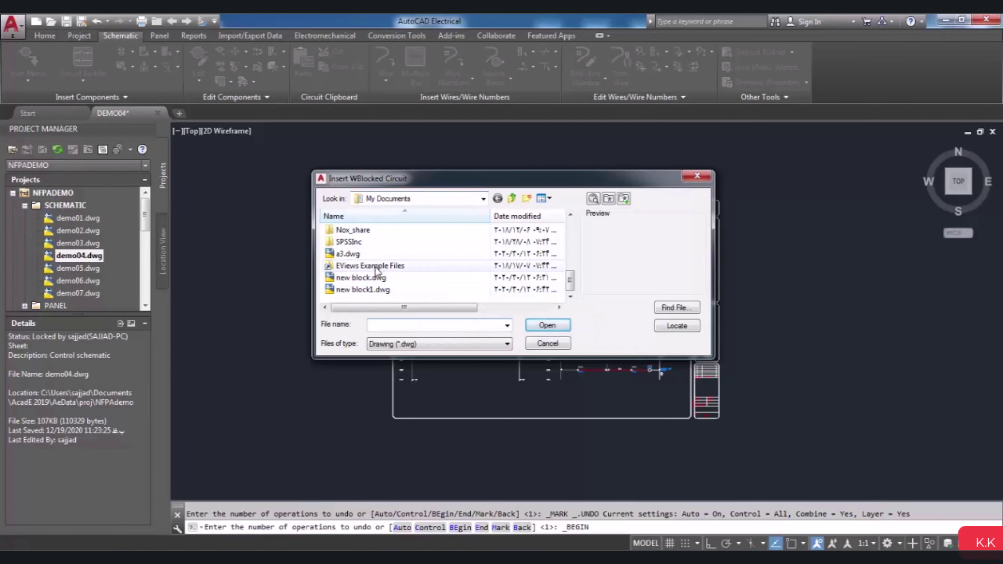
pyautogui.click(360, 290)
pyautogui.click(544, 325)
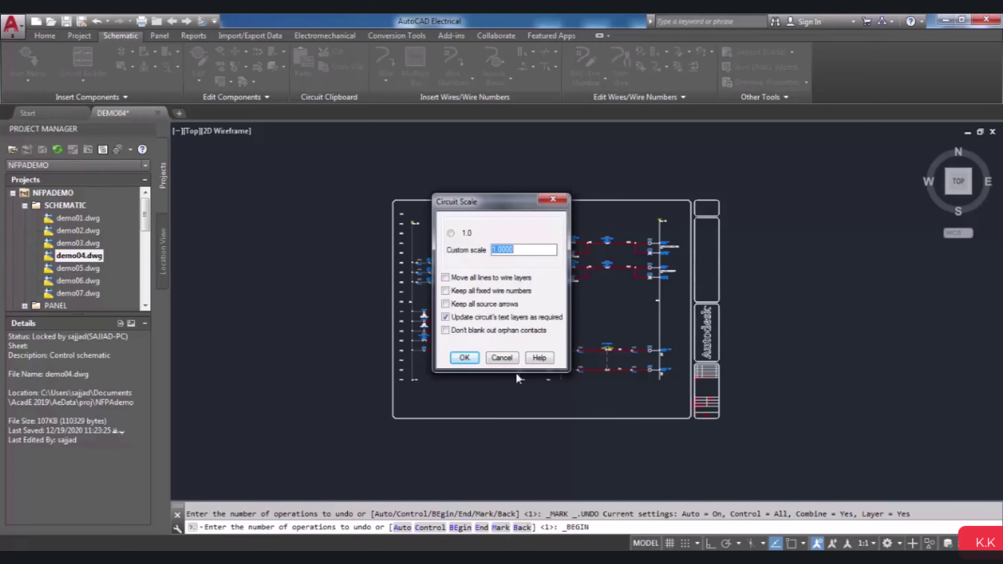
pyautogui.click(464, 358)
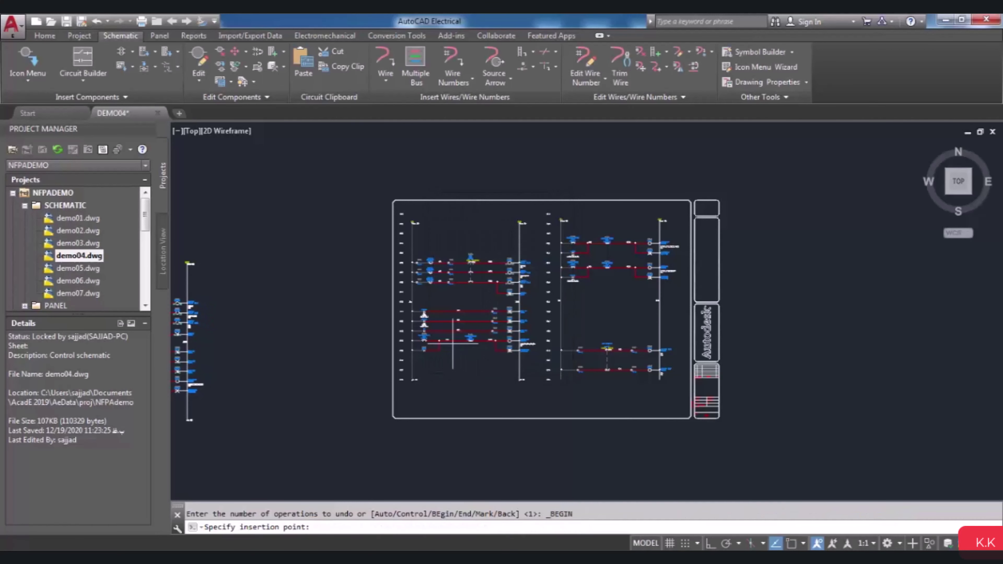
# Place the WBlocked circuit in the empty space to the right of the drawing's title block and inspect it.
pyautogui.scroll(-2, 578, 296)
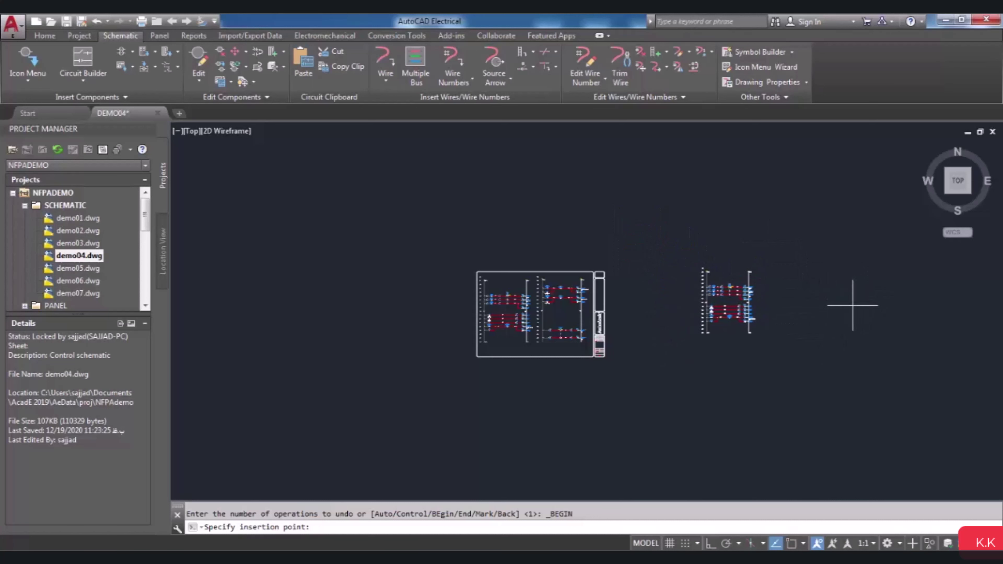
pyautogui.click(837, 311)
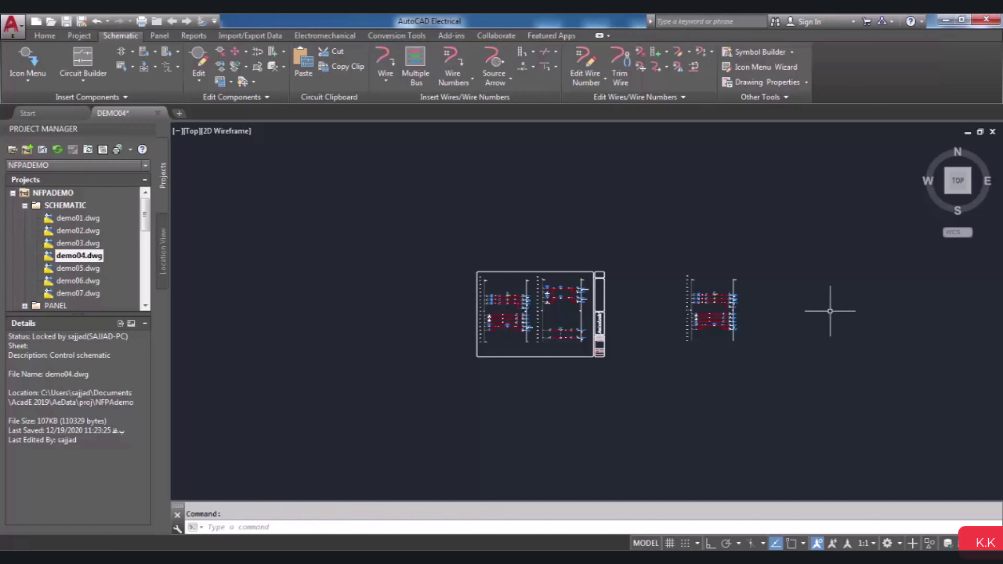
pyautogui.scroll(2, 742, 316)
pyautogui.scroll(2, 707, 288)
pyautogui.scroll(2, 652, 263)
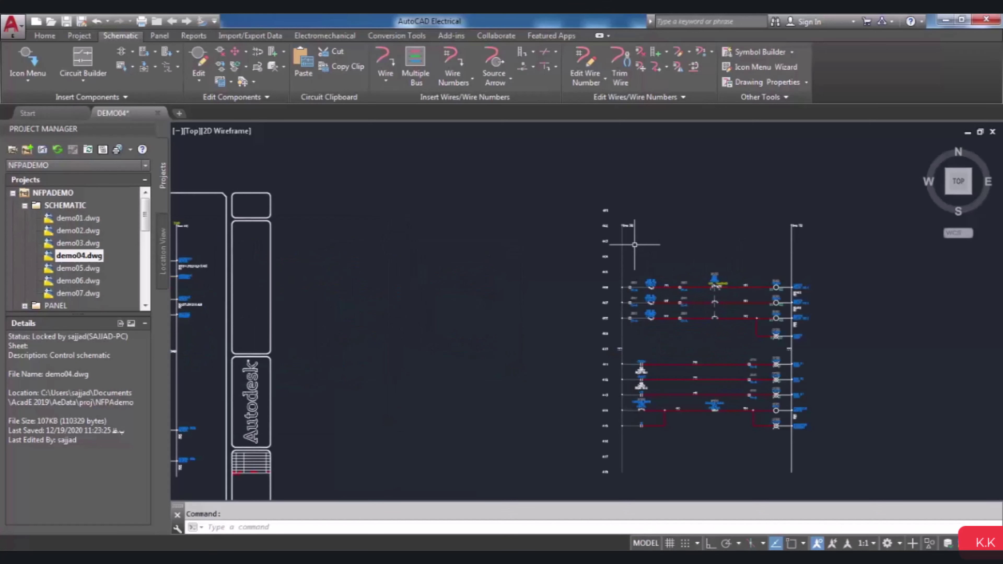
pyautogui.scroll(-2, 683, 217)
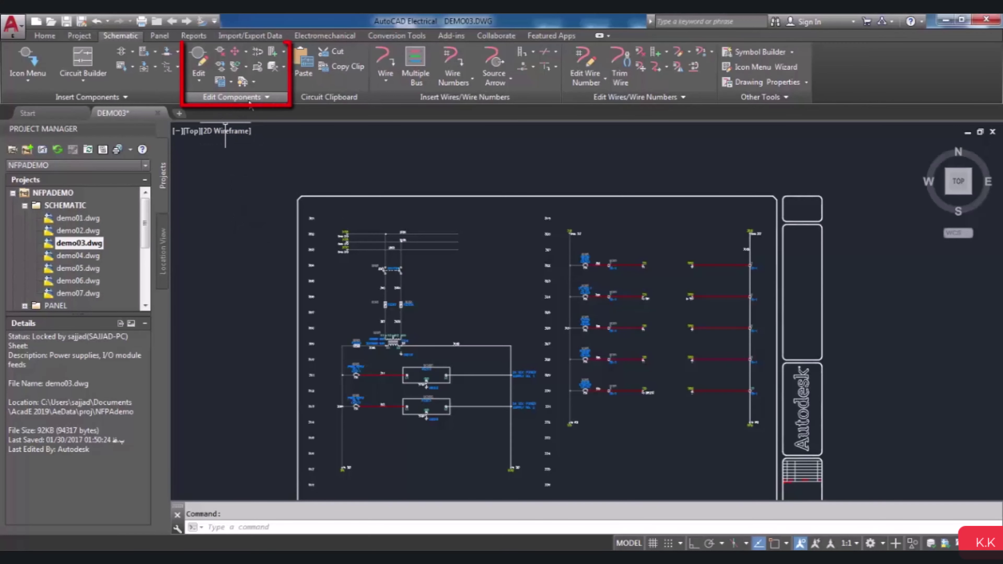
# Create a new circuit in the User Circuits icon menu with circuitnew as both its name and its drawing file name.
pyautogui.click(230, 83)
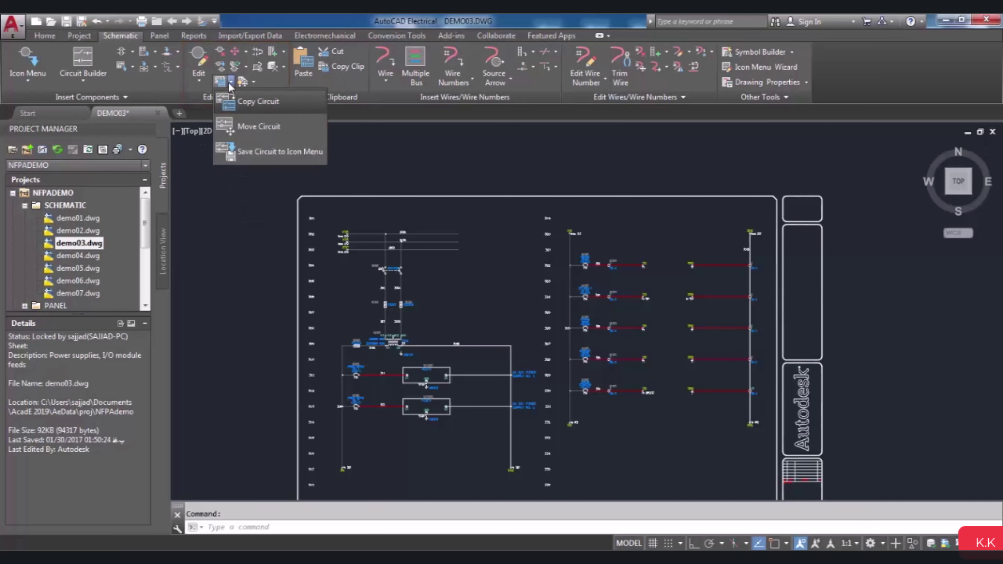
pyautogui.click(273, 150)
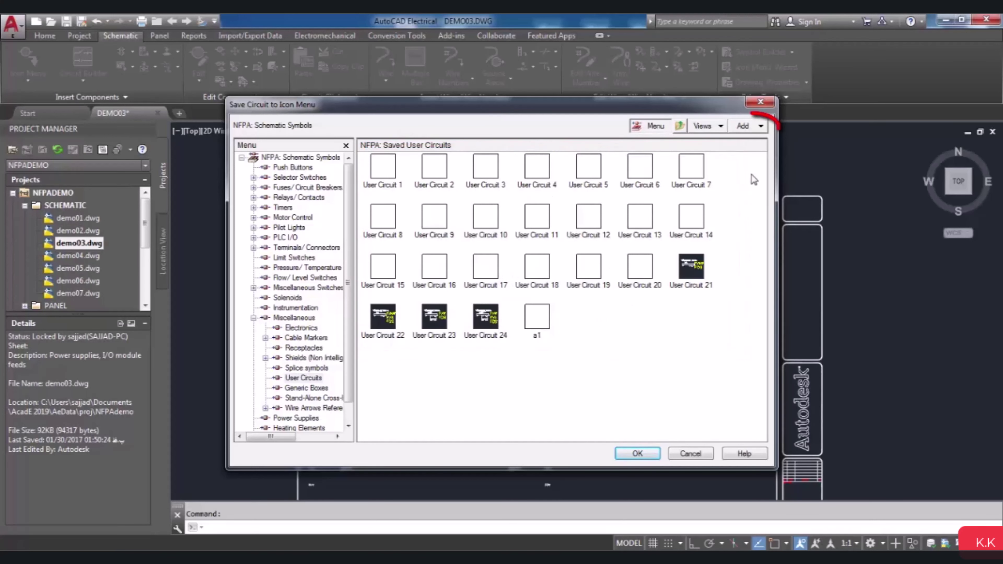
pyautogui.click(761, 127)
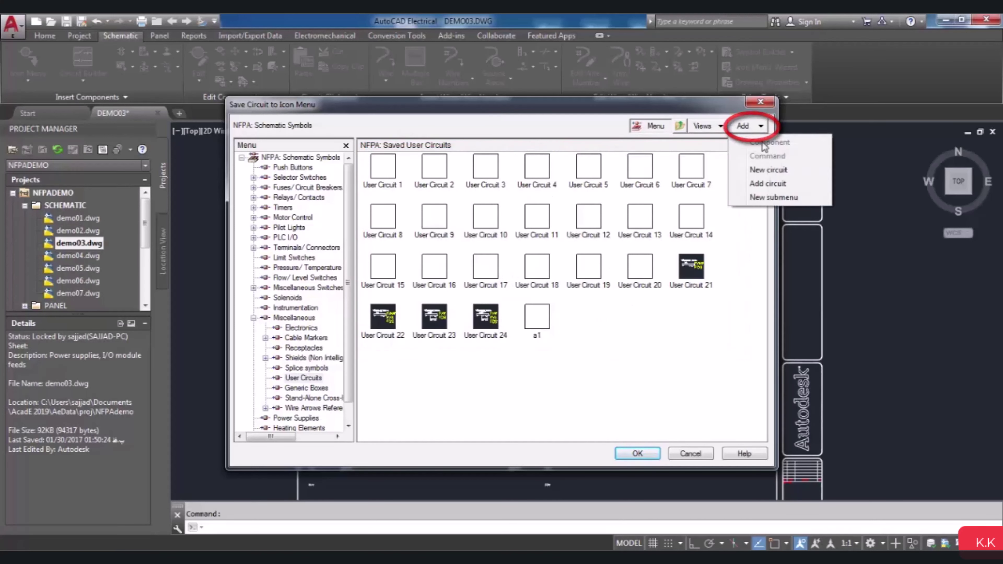
pyautogui.click(787, 172)
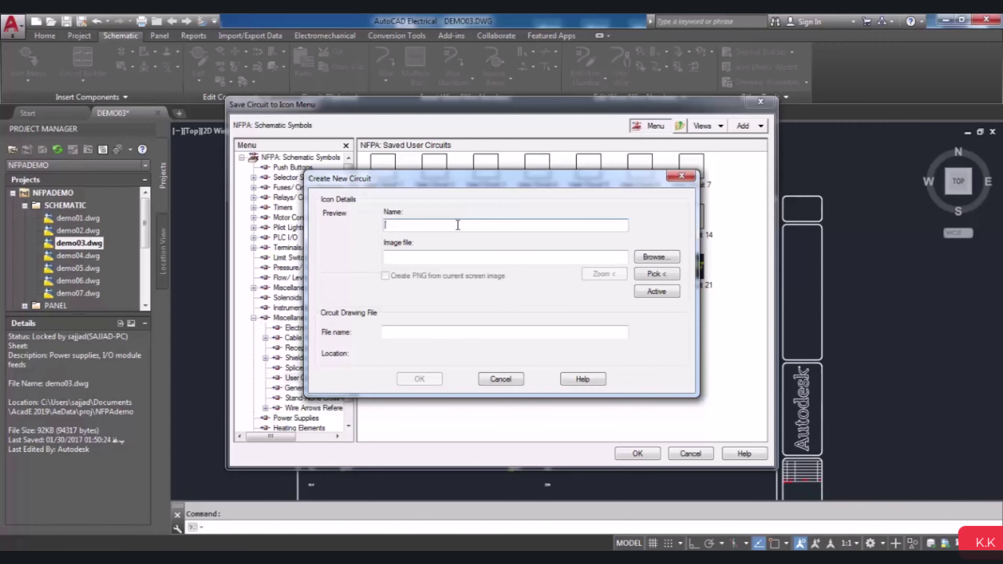
pyautogui.write('rcuitnew')
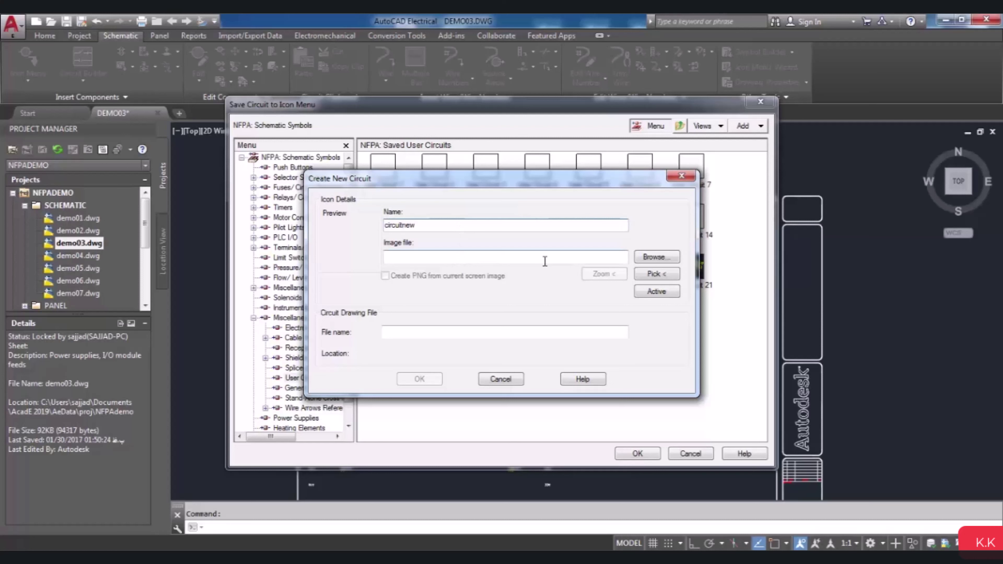
pyautogui.click(510, 258)
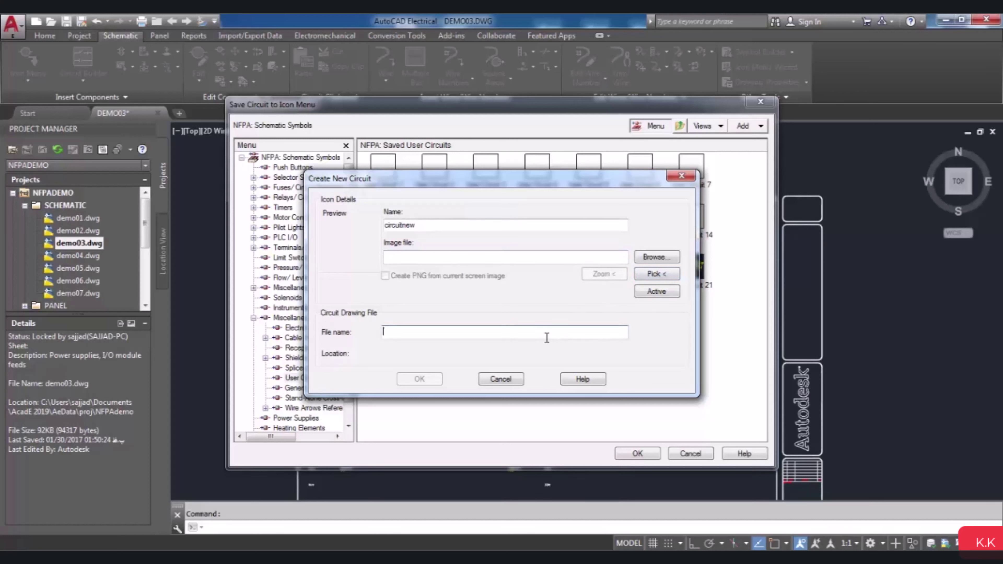
pyautogui.write('ci')
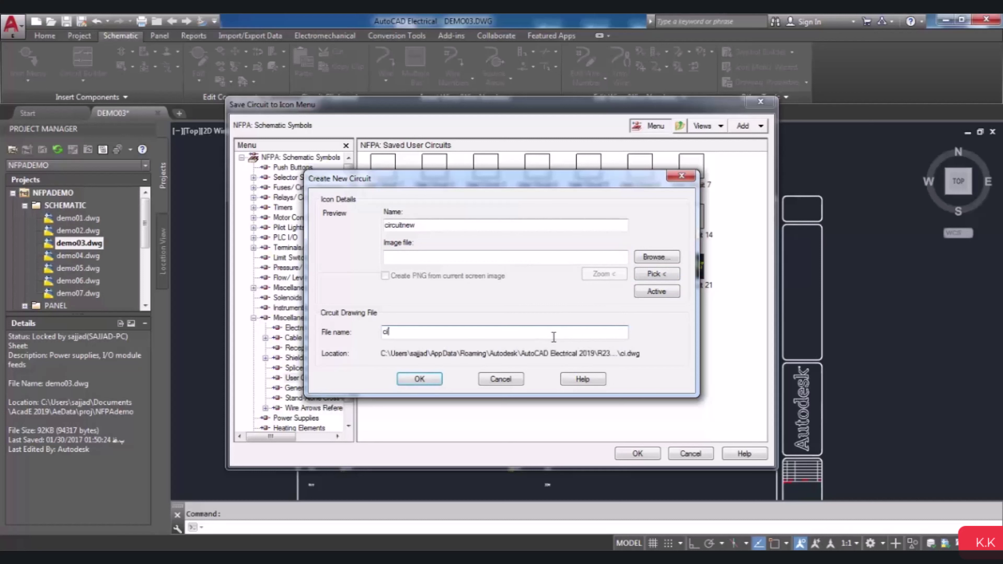
pyautogui.write('rcuitnew')
pyautogui.click(439, 379)
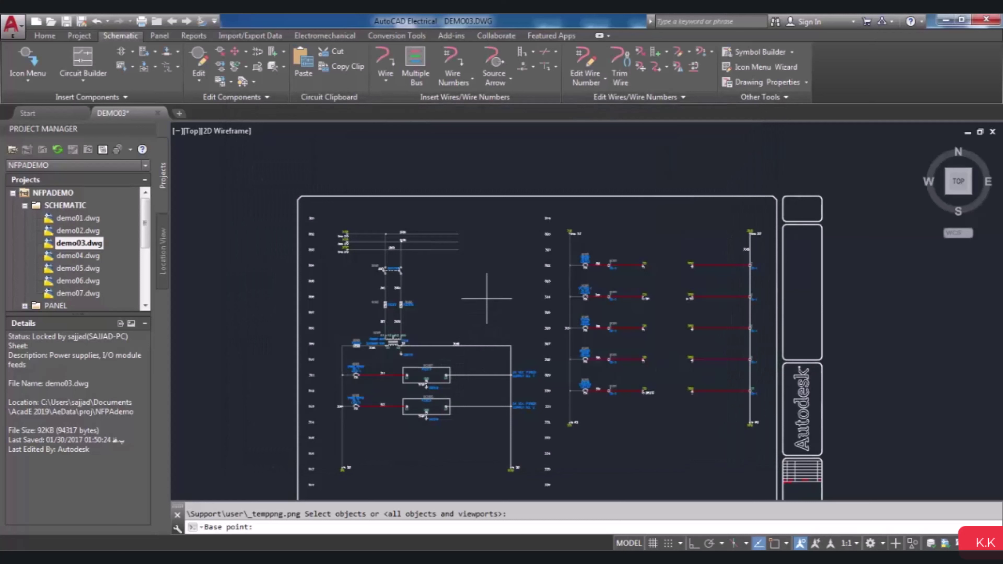
# Save the right-hand ladder circuit as circuitnew, using a base point to the right of the drawing's title block.
pyautogui.scroll(-2, 552, 302)
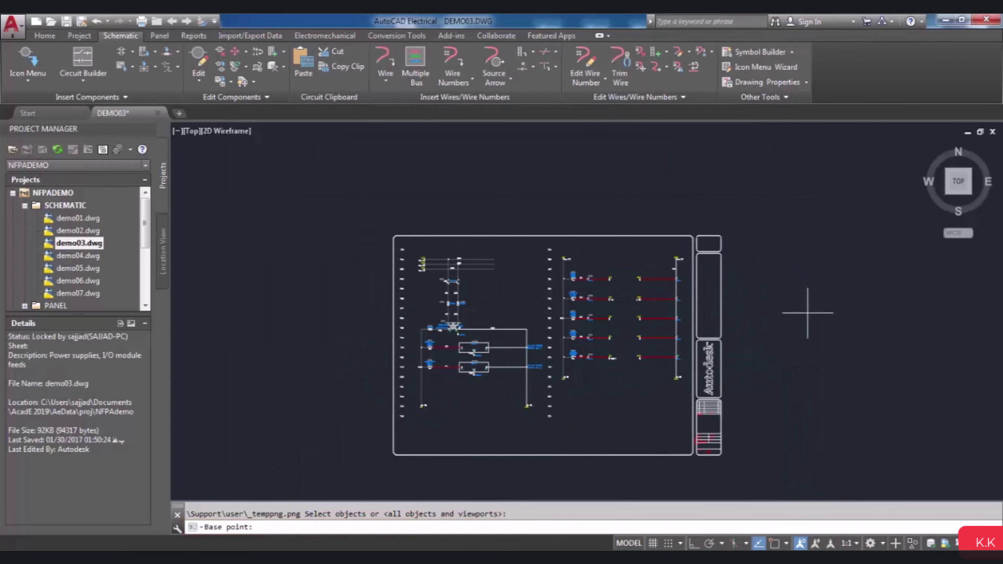
pyautogui.click(763, 320)
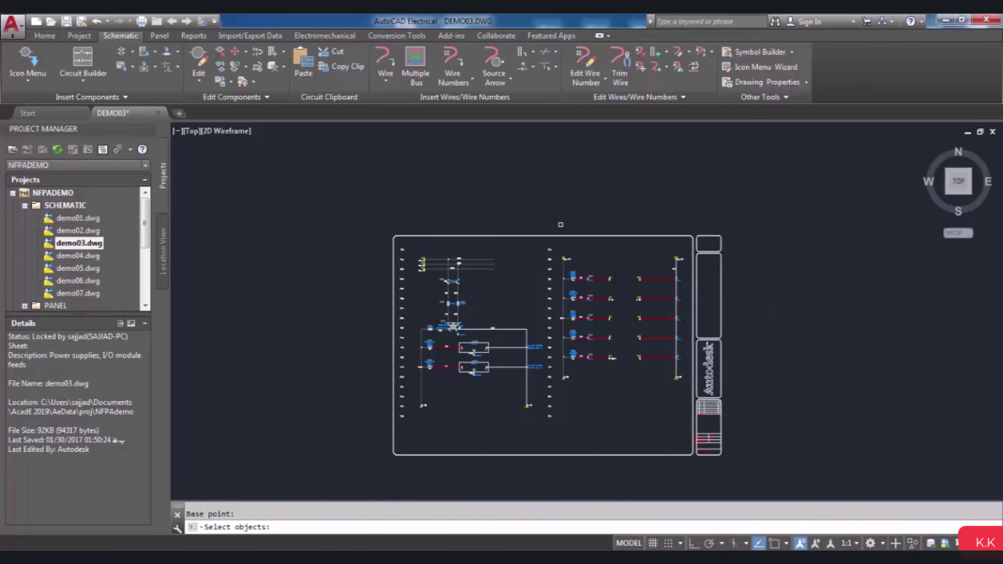
pyautogui.scroll(2, 580, 272)
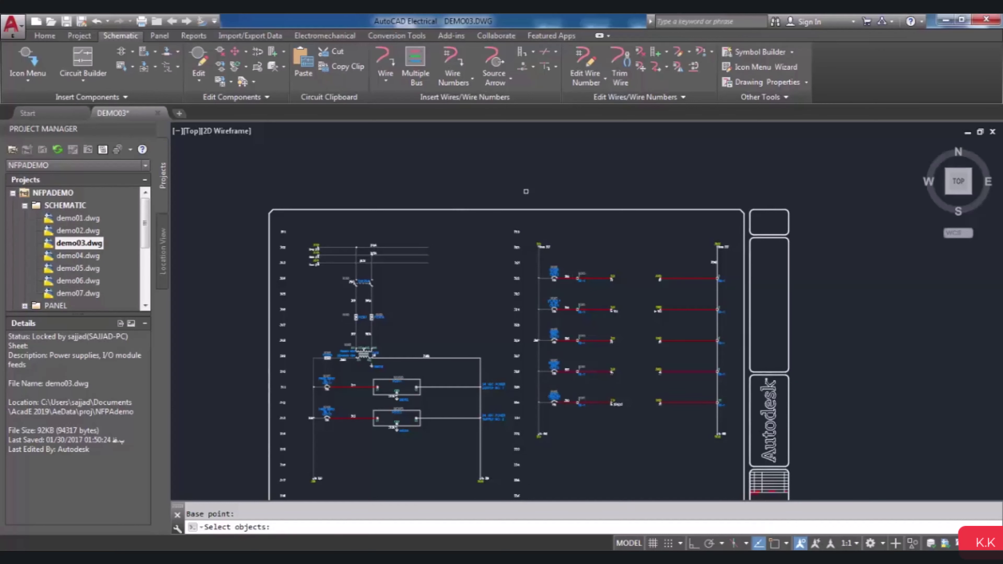
pyautogui.click(525, 193)
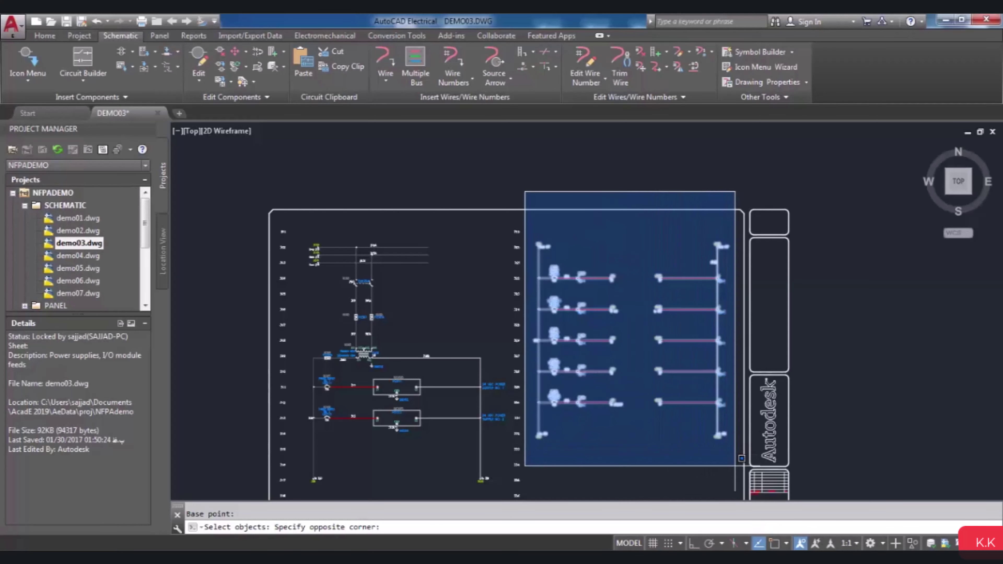
pyautogui.click(733, 466)
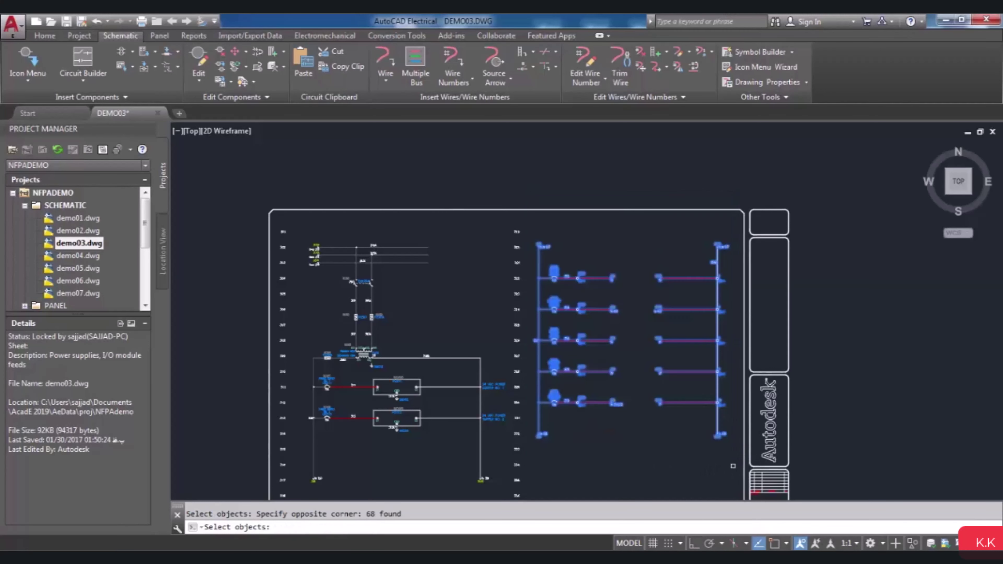
pyautogui.press('Return')
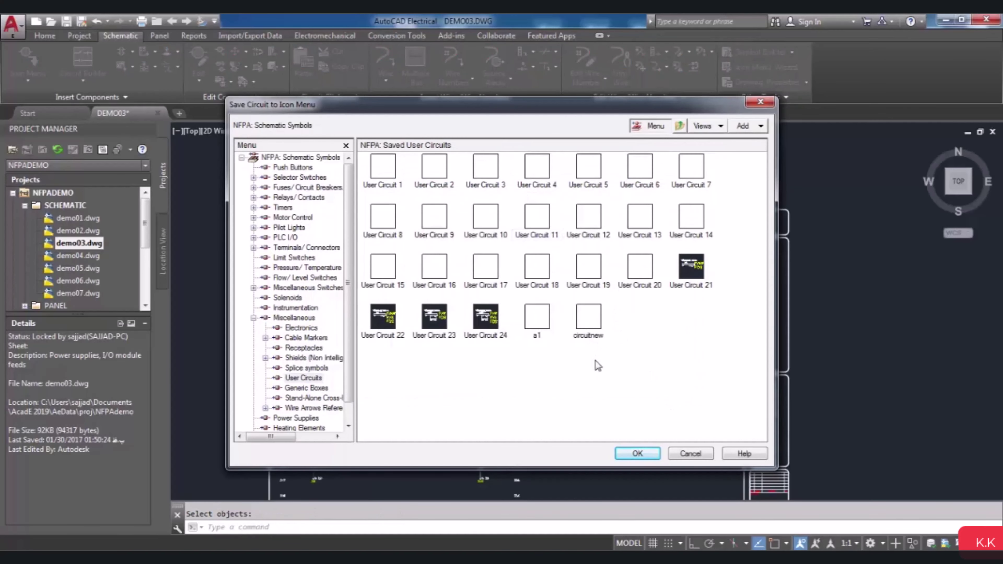
pyautogui.click(638, 454)
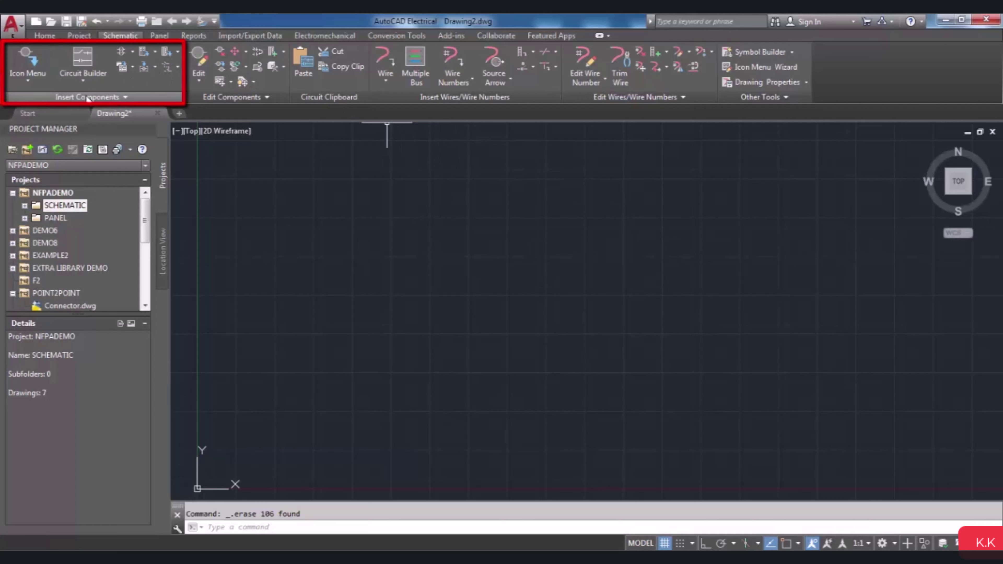
# Insert the saved User Circuit 21 into empty space with custom scale 1.0000 and text layers updated as required.
pyautogui.click(133, 66)
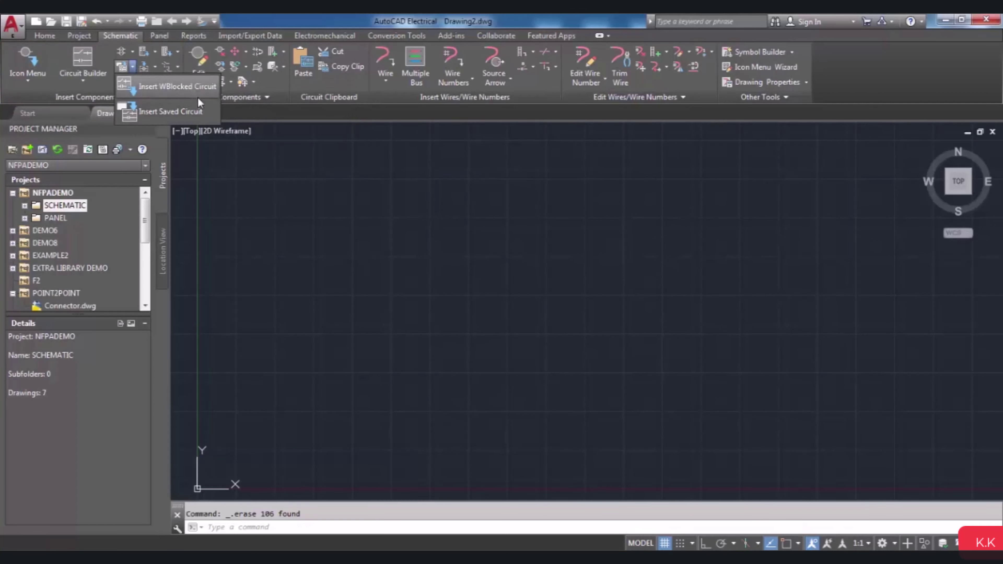
pyautogui.click(182, 111)
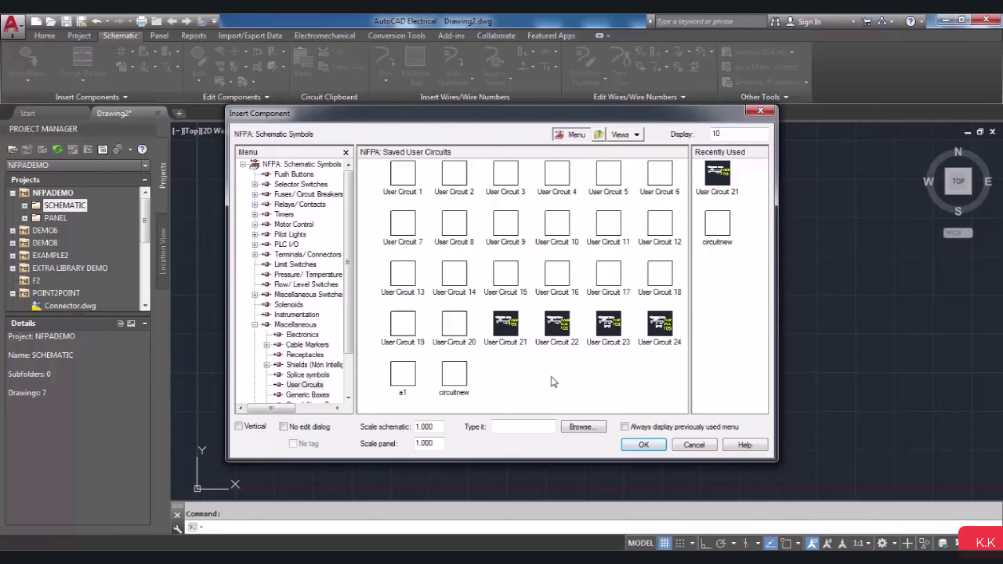
pyautogui.click(511, 325)
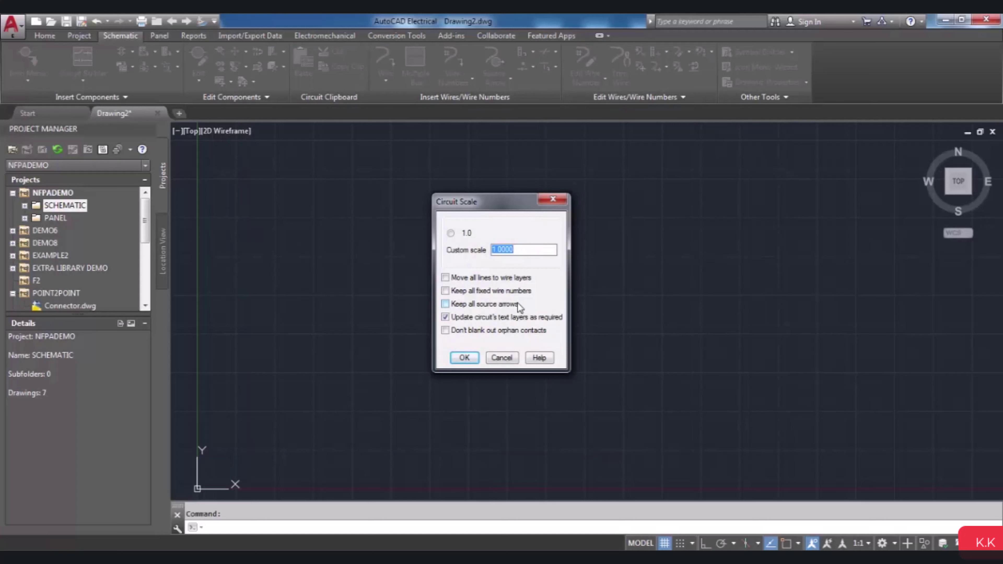
pyautogui.click(464, 358)
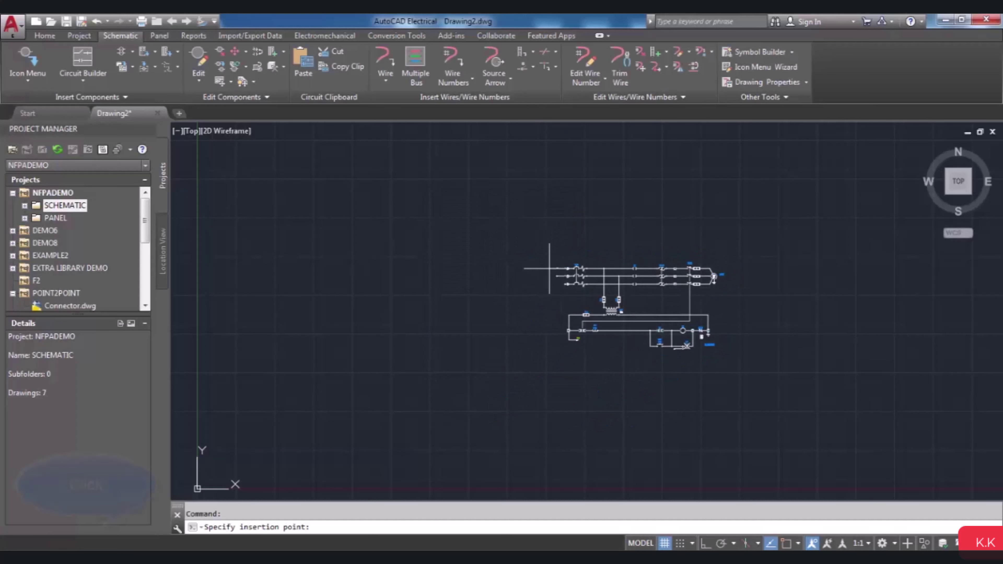
pyautogui.click(555, 278)
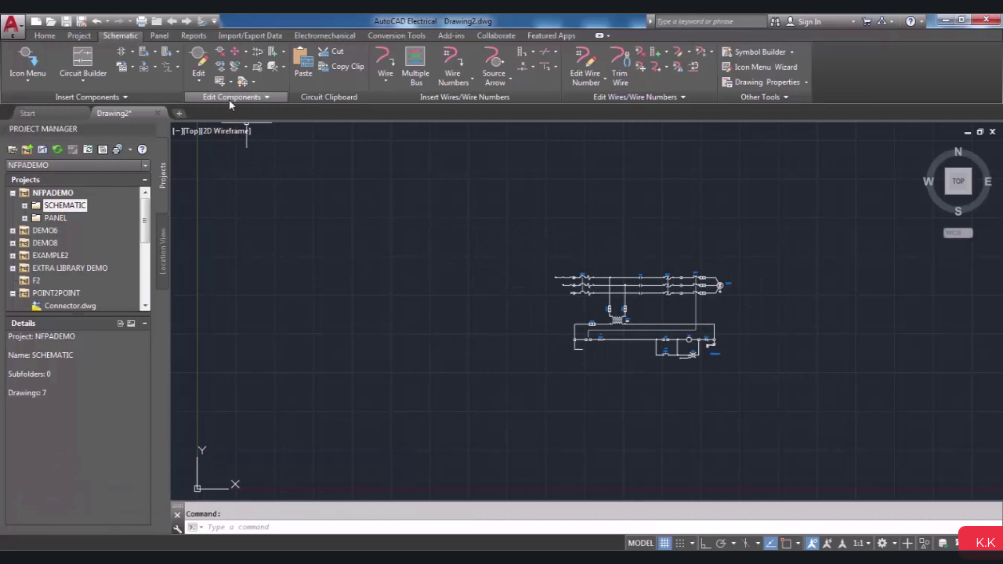
# Move the whole inserted circuit horizontally to the right with Move Circuit, using a base point near its centre.
pyautogui.click(230, 81)
pyautogui.click(249, 126)
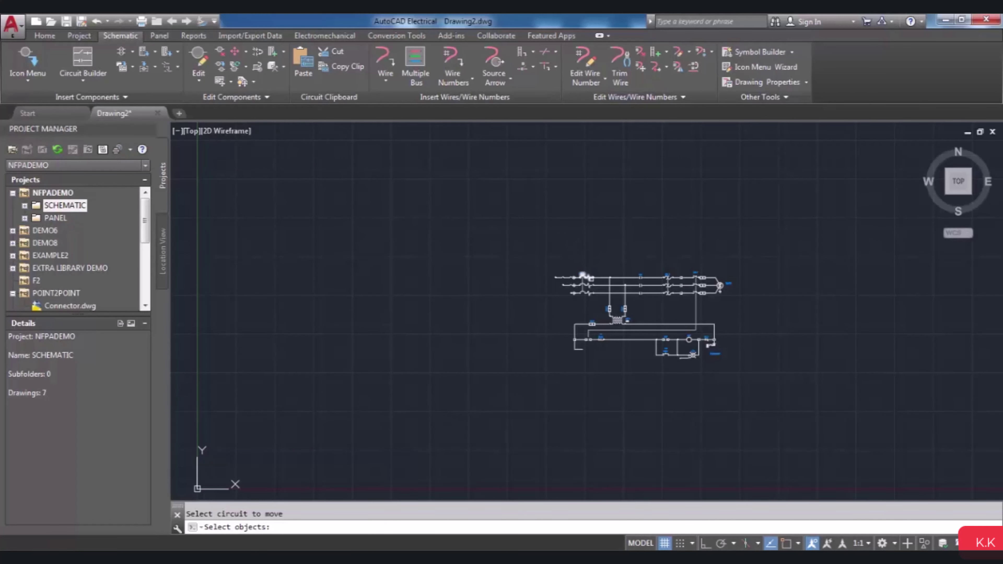
pyautogui.scroll(2, 592, 279)
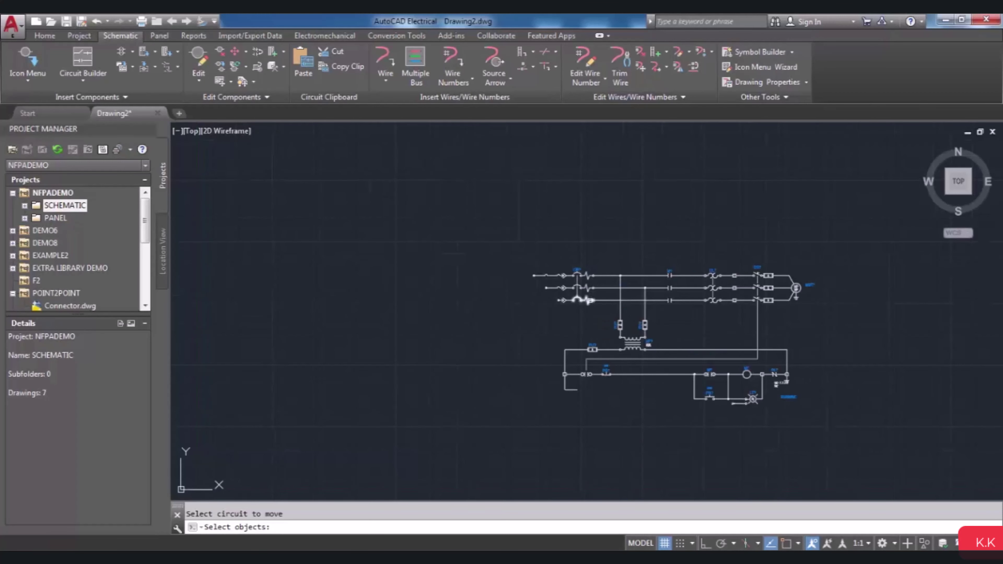
pyautogui.scroll(-4, 604, 304)
pyautogui.scroll(4, 624, 307)
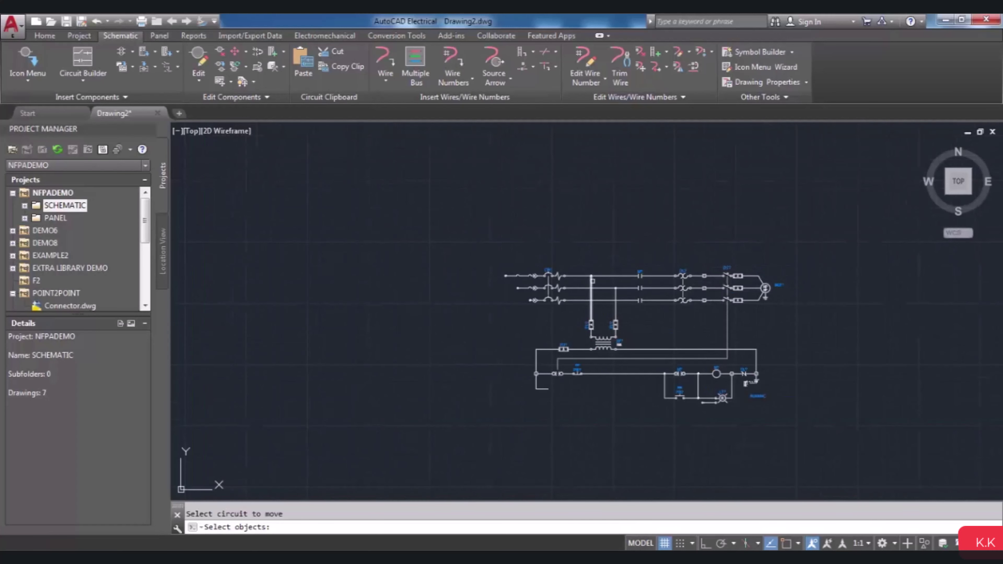
pyautogui.scroll(-2, 591, 286)
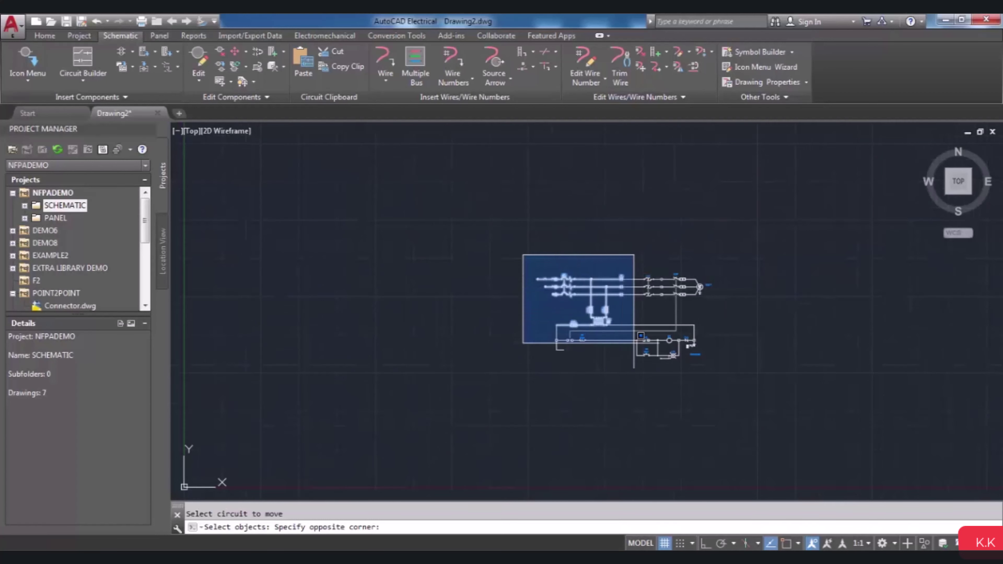
pyautogui.click(734, 395)
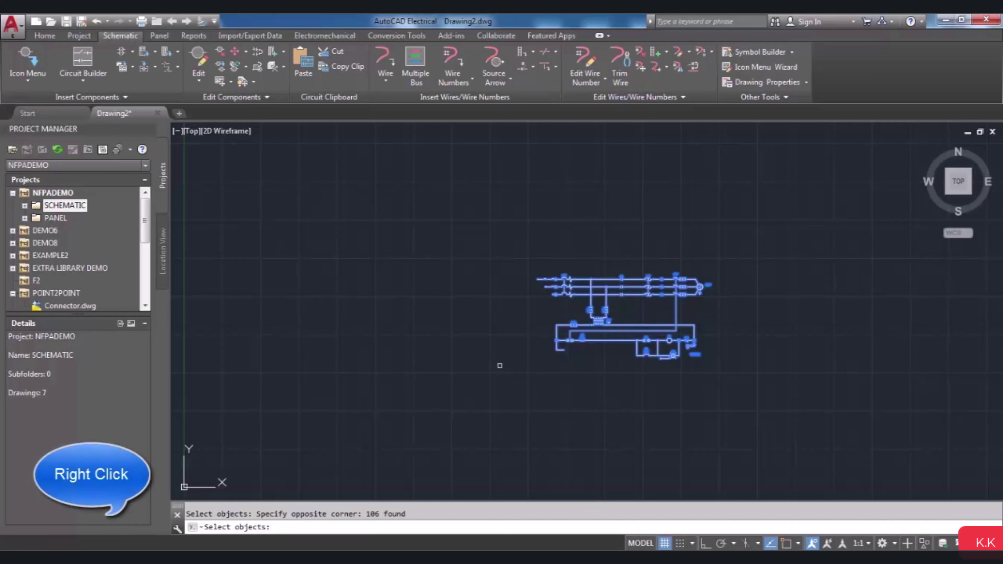
pyautogui.rightClick(498, 362)
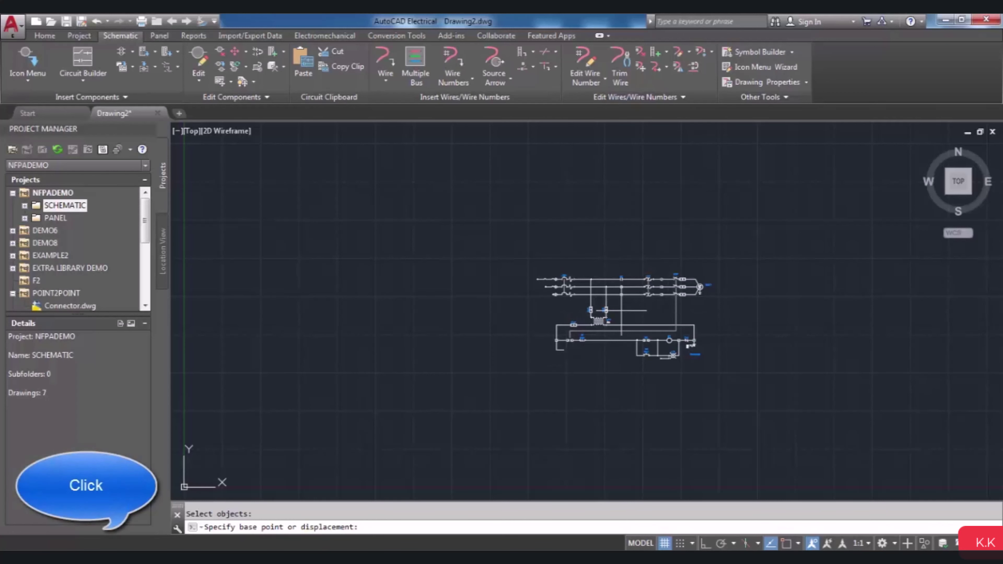
pyautogui.click(621, 310)
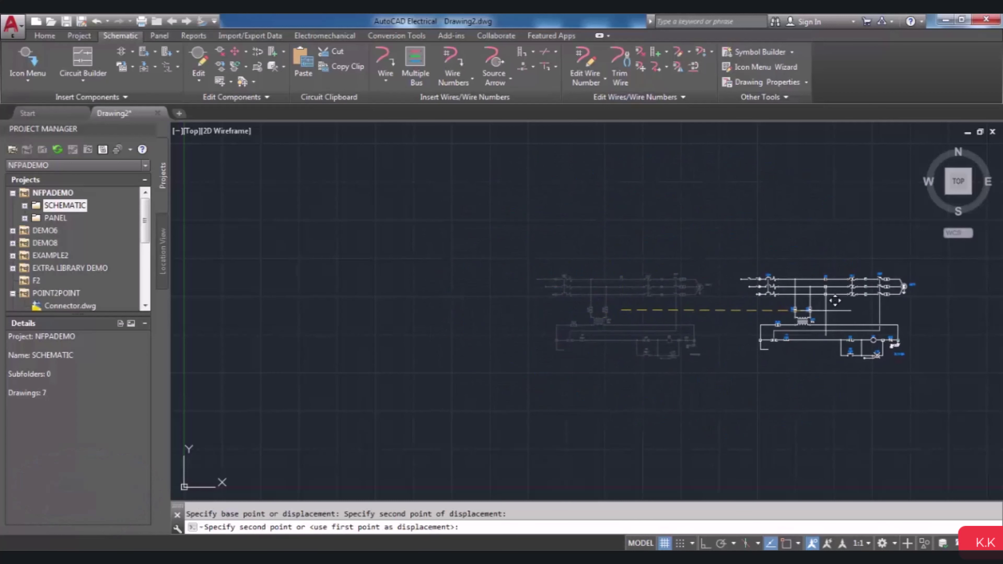
pyautogui.click(831, 311)
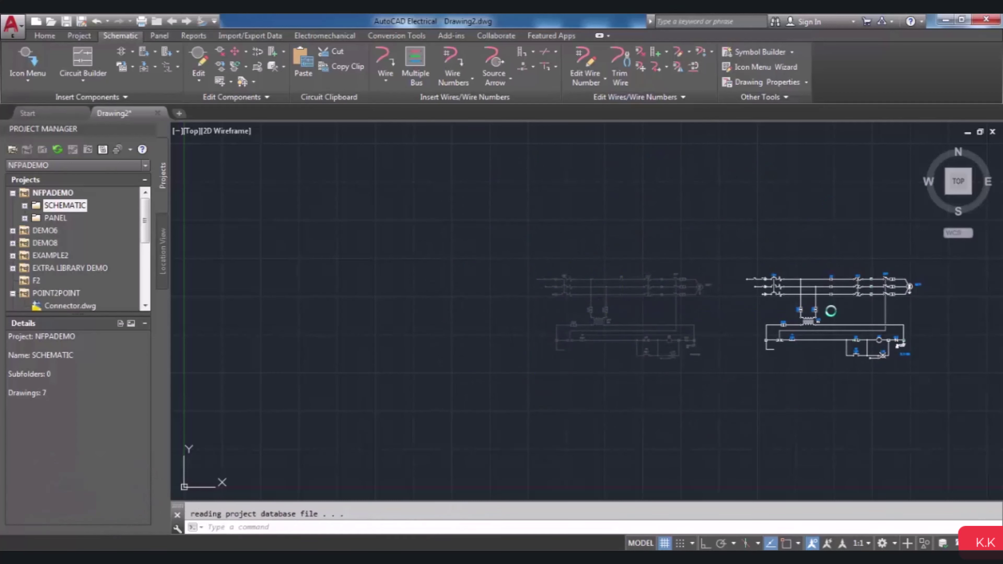
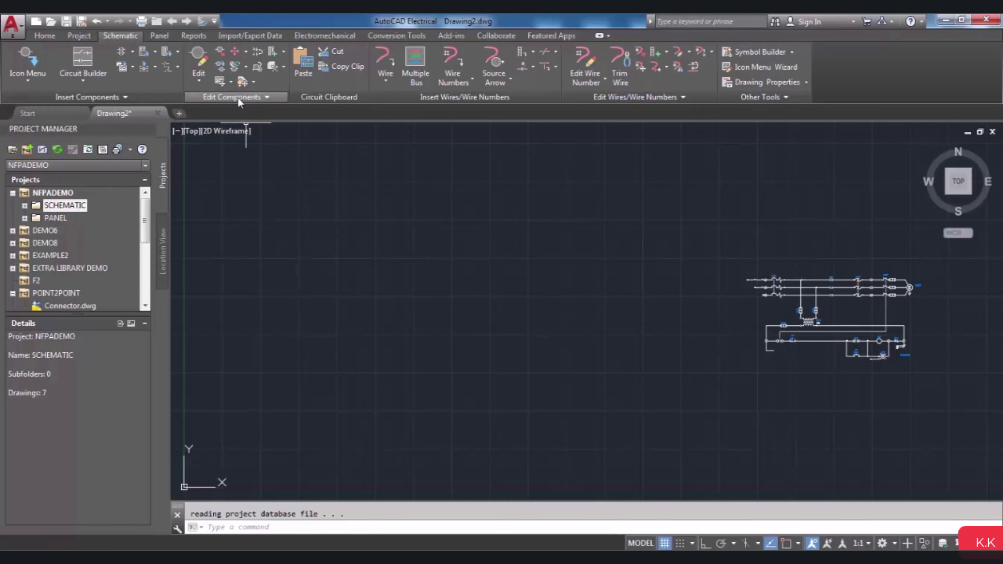
# Copy the whole circuit with Copy Circuit and place the first copy to the left, level with the original.
pyautogui.click(230, 83)
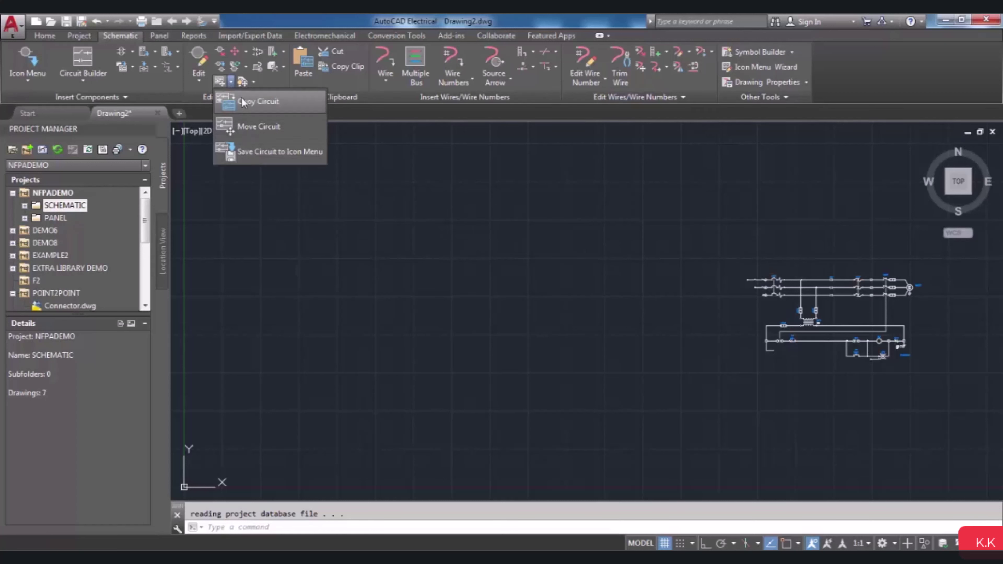
pyautogui.click(253, 102)
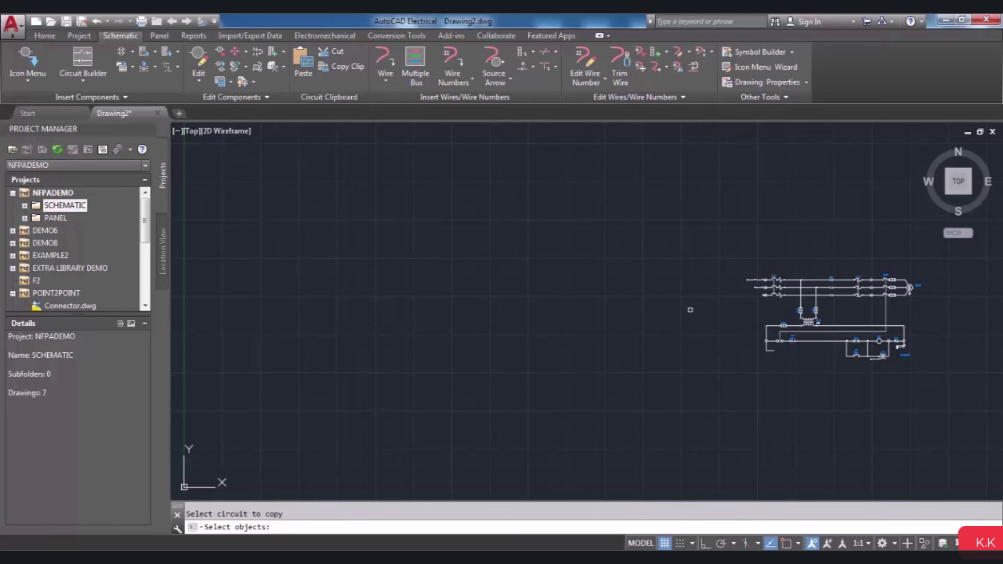
pyautogui.scroll(-2, 690, 314)
pyautogui.scroll(2, 804, 292)
pyautogui.scroll(2, 793, 318)
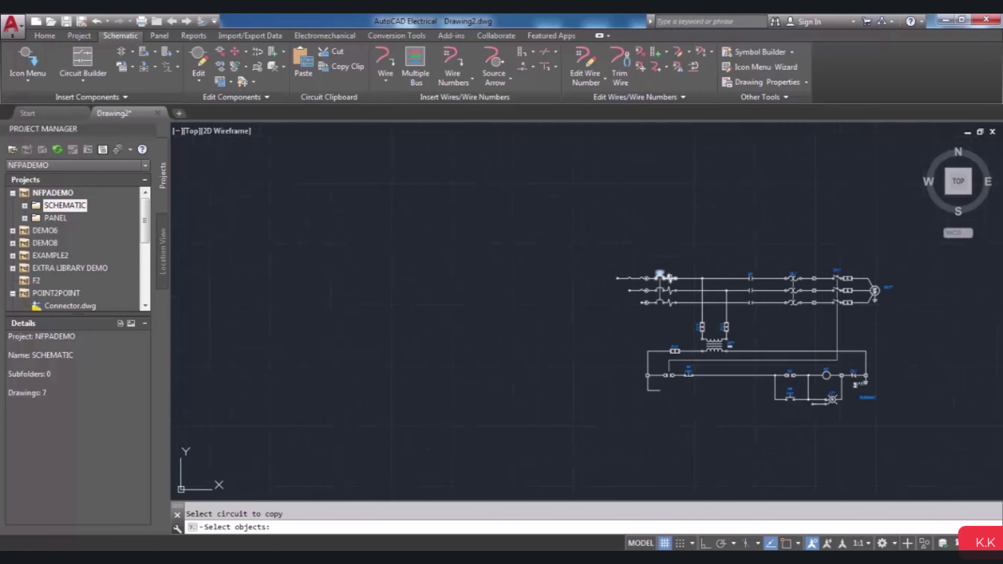
pyautogui.scroll(-2, 675, 294)
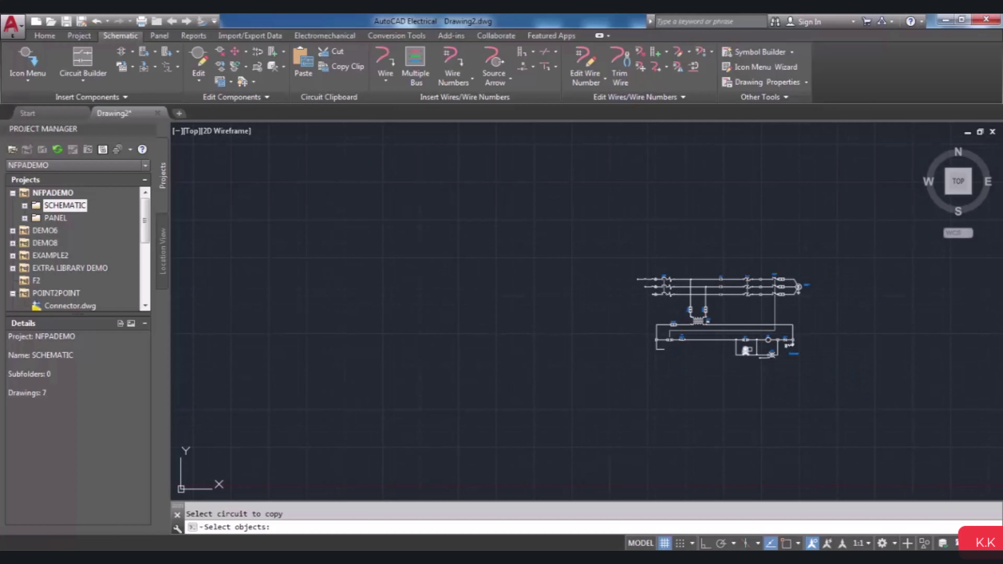
pyautogui.click(610, 250)
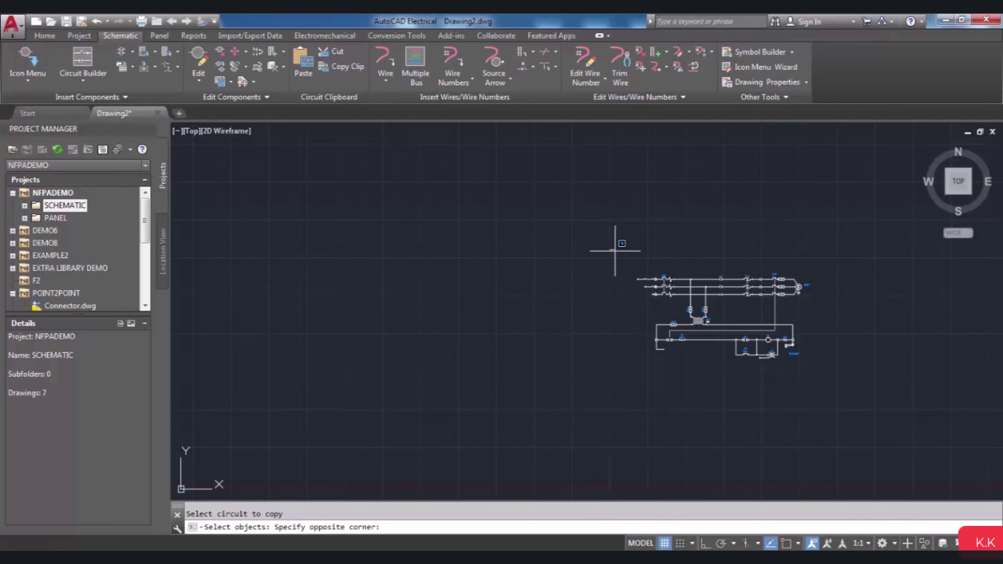
pyautogui.click(846, 405)
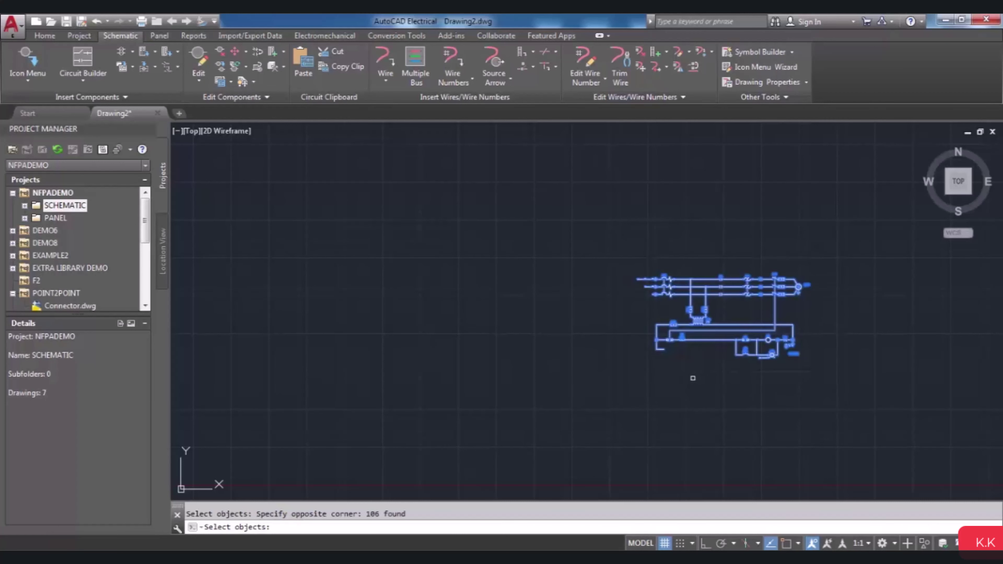
pyautogui.press('Return')
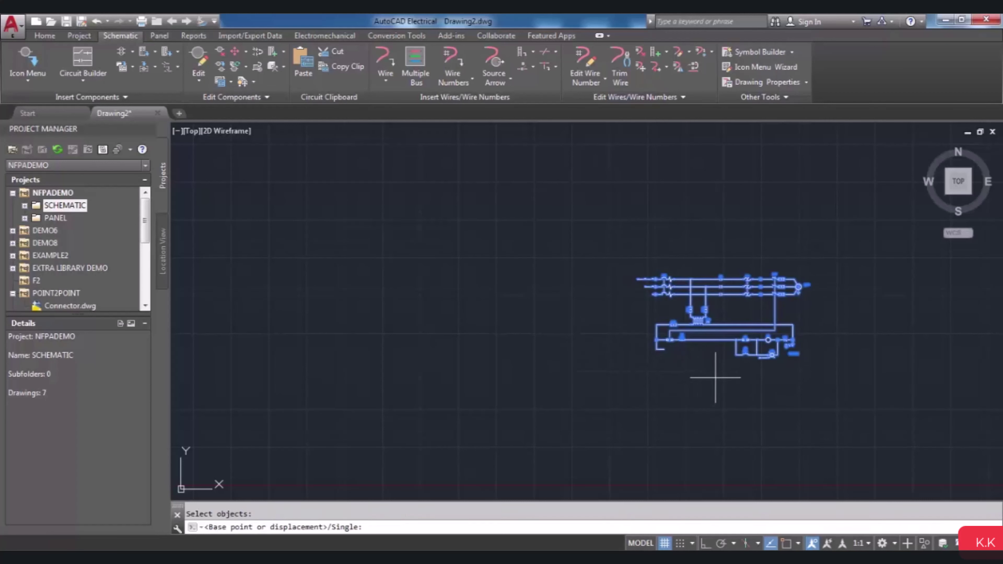
pyautogui.click(725, 315)
pyautogui.scroll(-2, 773, 364)
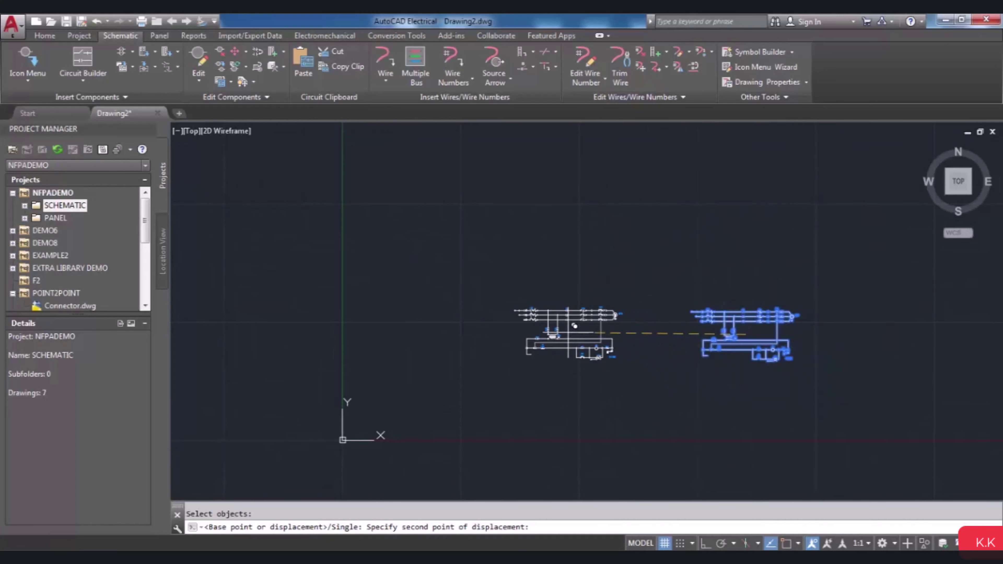
pyautogui.click(574, 326)
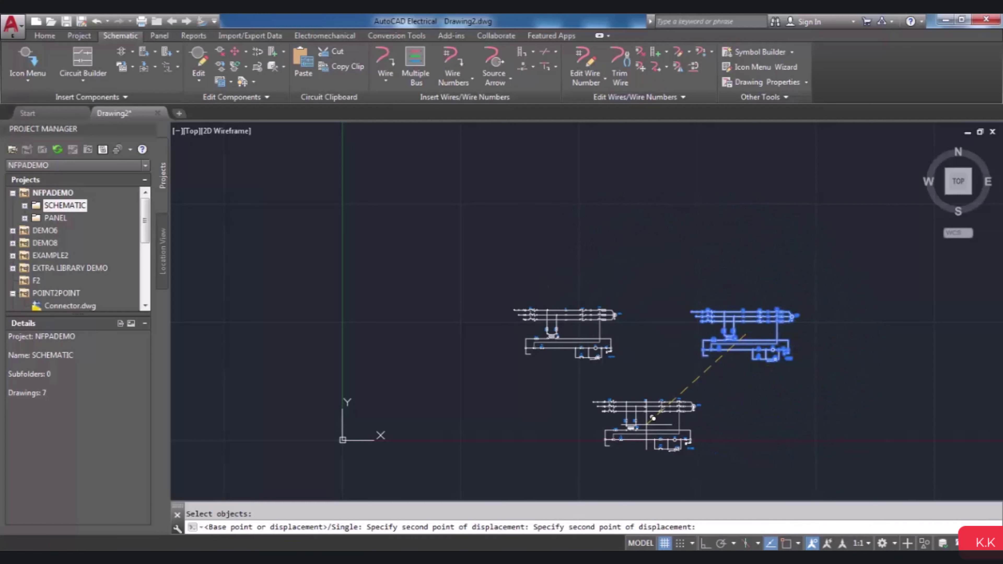
# Place two more copies of the circuit, one below and between the upper two and one to the lower right, and finish copying.
pyautogui.click(667, 424)
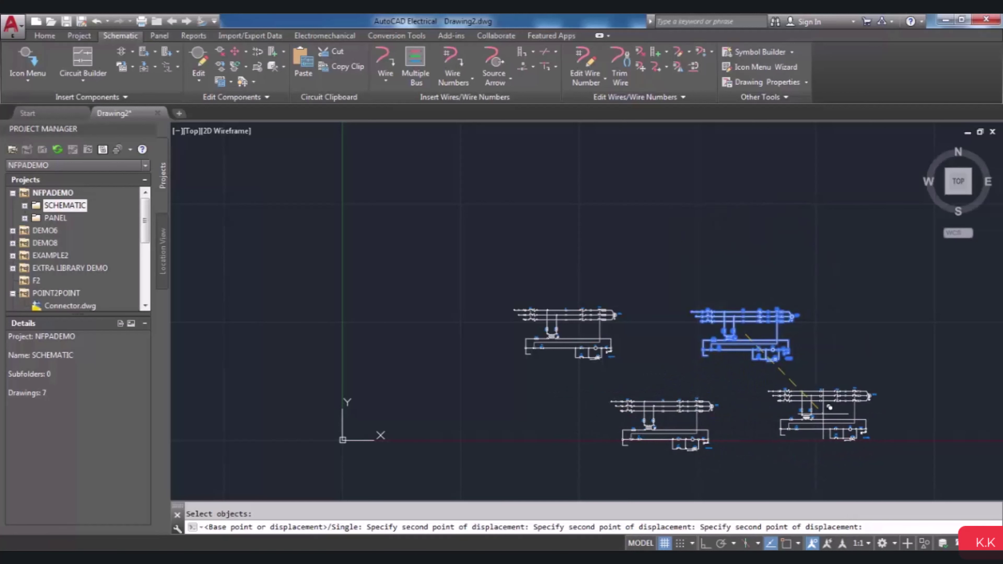
pyautogui.click(830, 406)
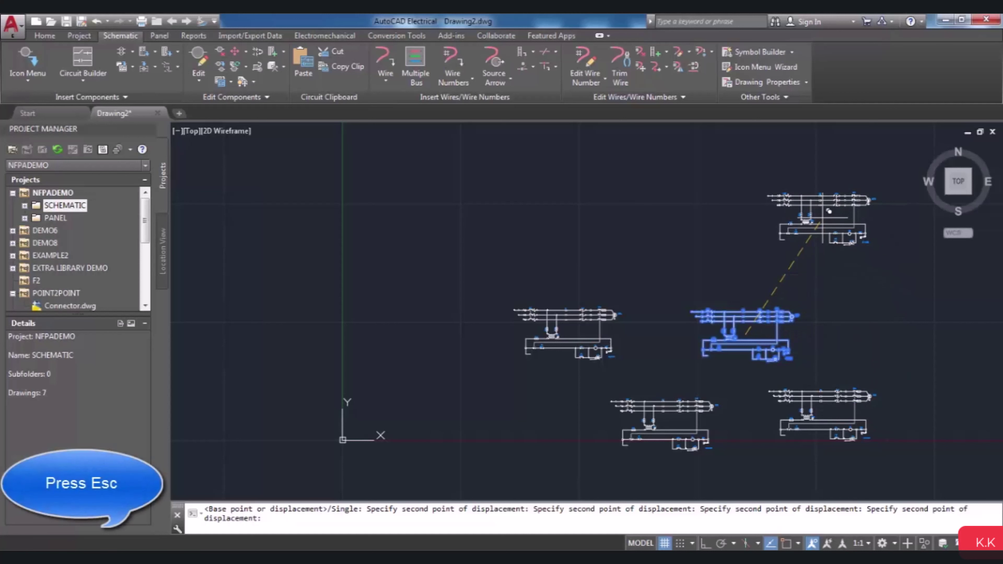
pyautogui.press('Escape')
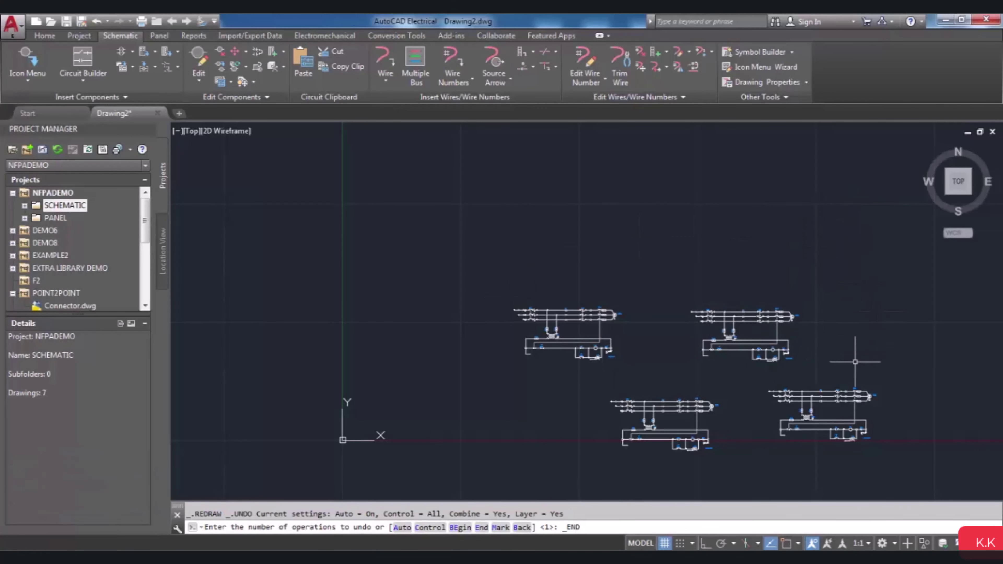
pyautogui.scroll(2, 736, 373)
pyautogui.scroll(3, 736, 374)
pyautogui.scroll(-1, 668, 312)
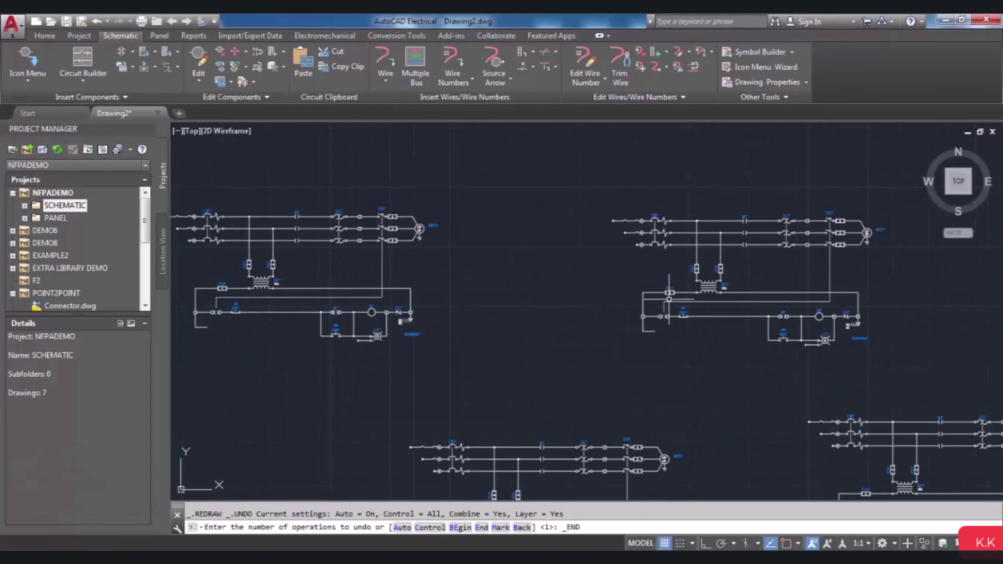
pyautogui.scroll(-2, 468, 242)
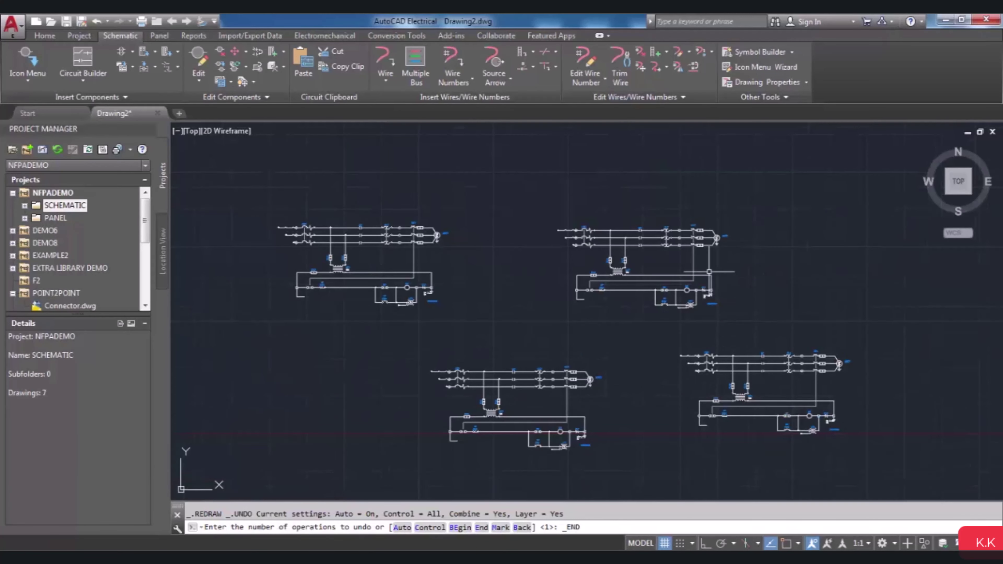
pyautogui.scroll(-4, 529, 312)
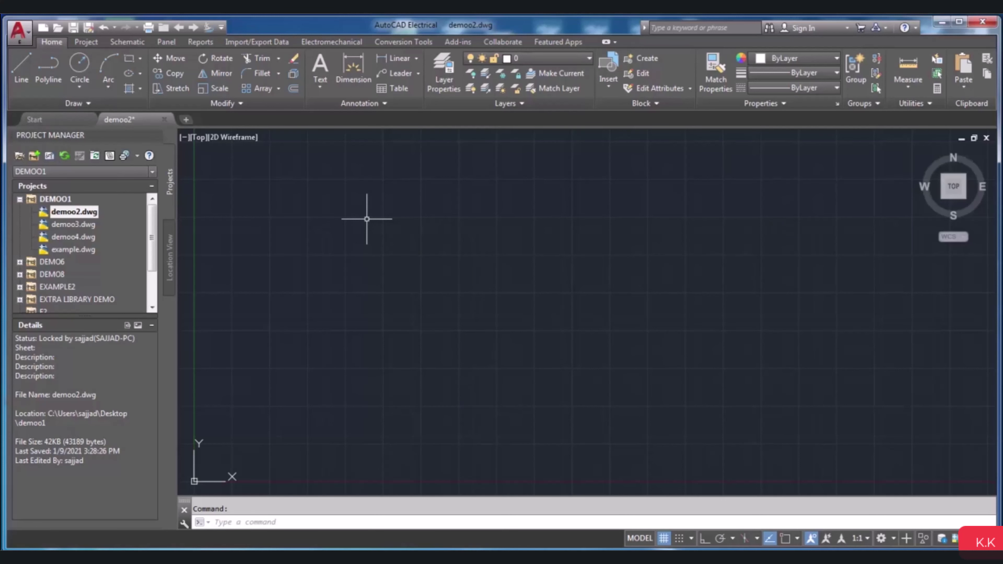
# Insert a 3ph Motor Circuit of type Horizontal - FVNR - non reversing with Circuit Builder into the middle of the empty drawing.
pyautogui.click(140, 47)
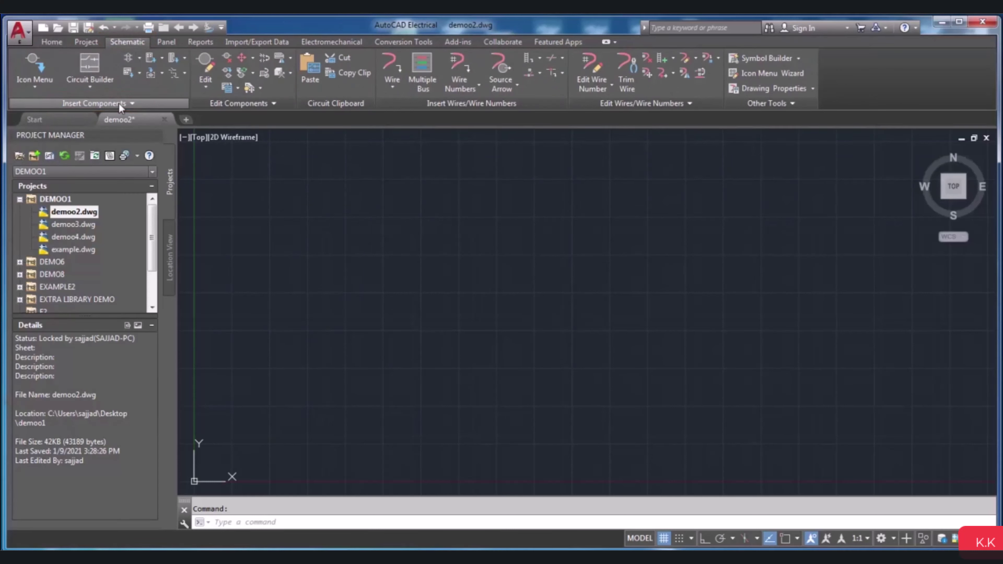
pyautogui.click(100, 65)
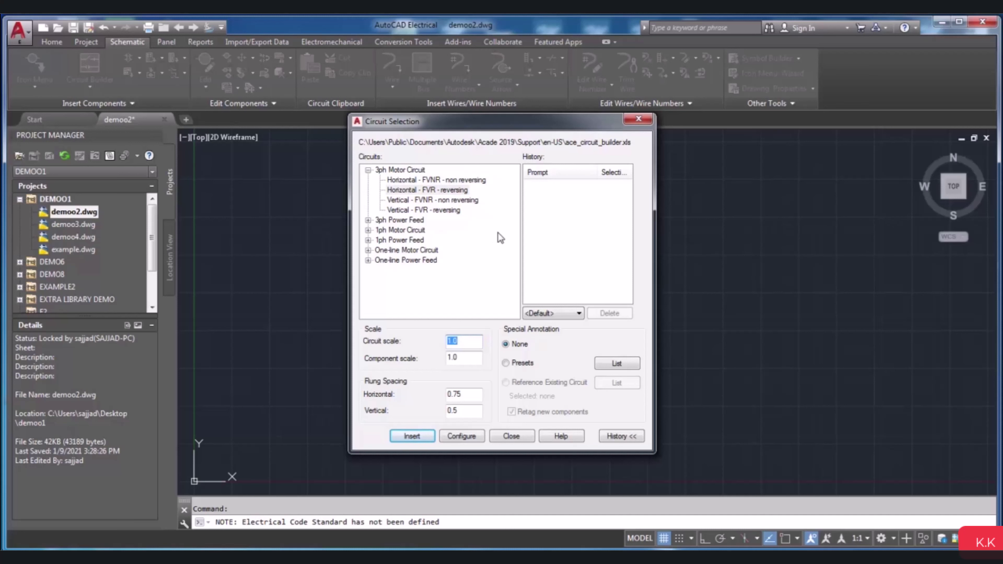
pyautogui.click(368, 220)
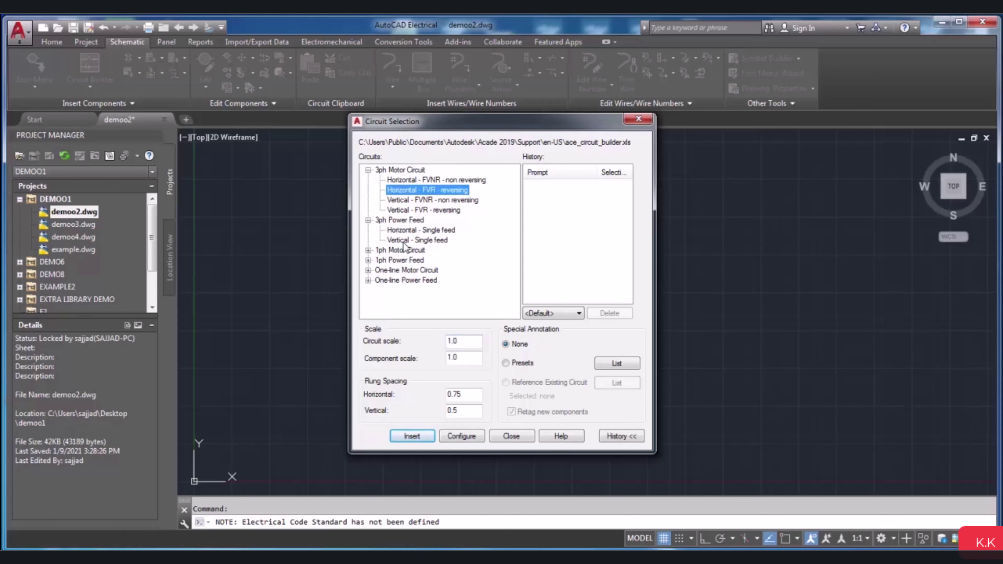
pyautogui.click(369, 250)
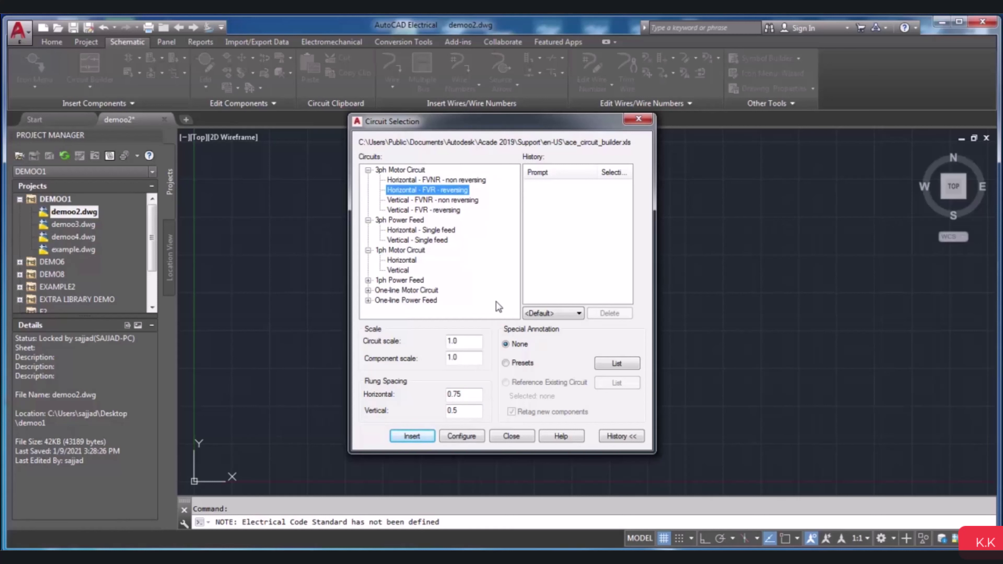
pyautogui.click(477, 180)
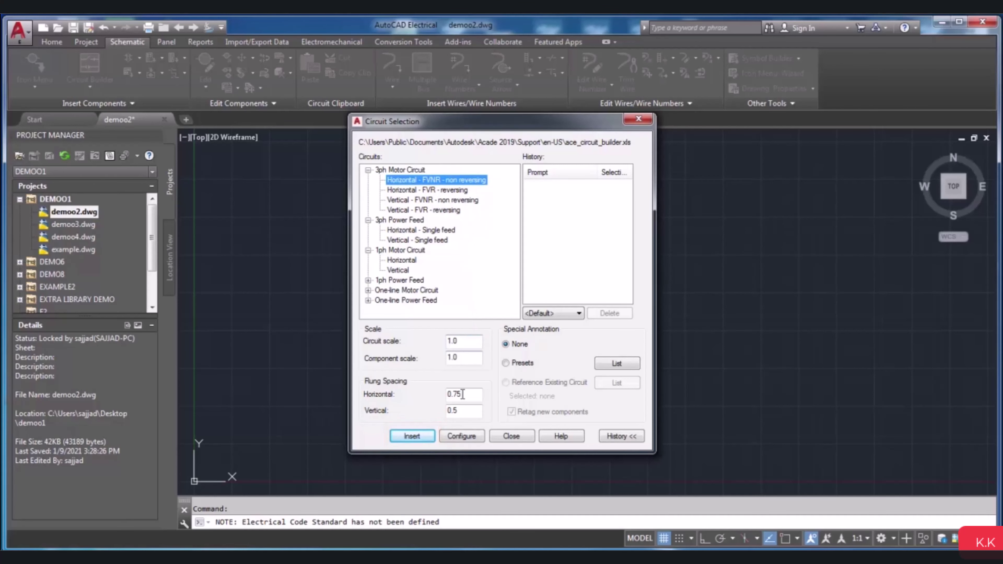
pyautogui.click(412, 436)
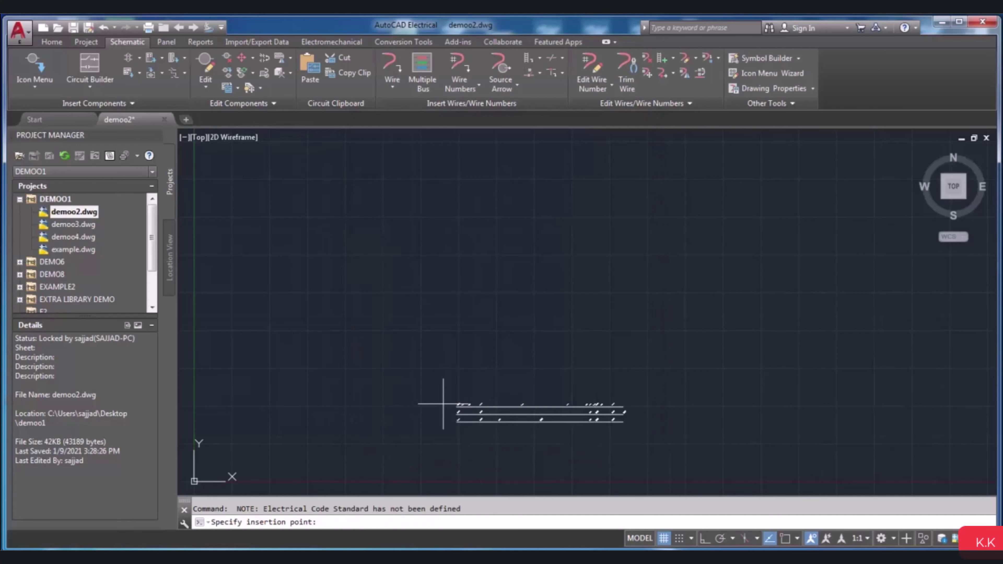
pyautogui.click(520, 313)
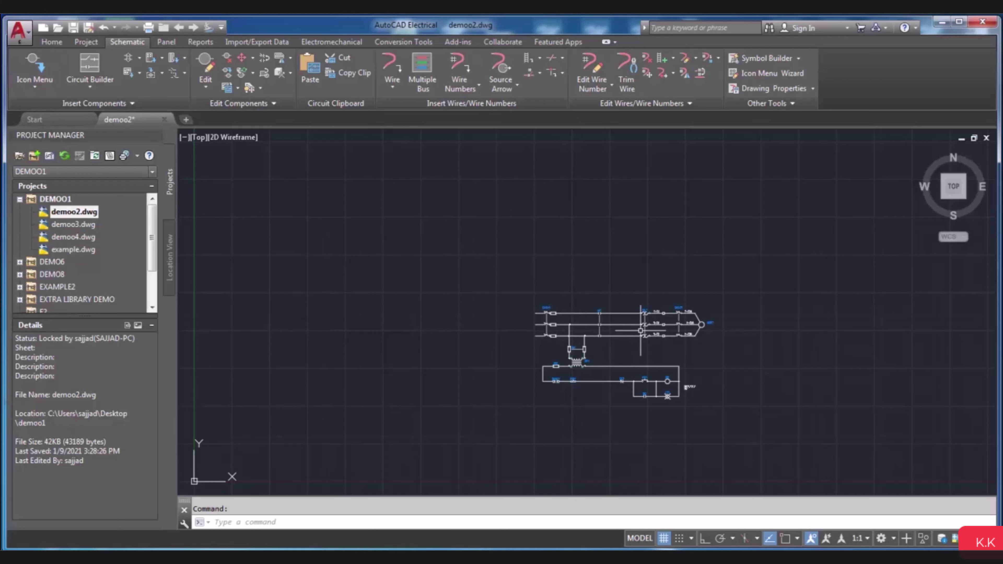
# Examine the inserted motor circuit closely, especially the motor tag, disconnect switch, overloads and terminal labels.
pyautogui.scroll(4, 641, 330)
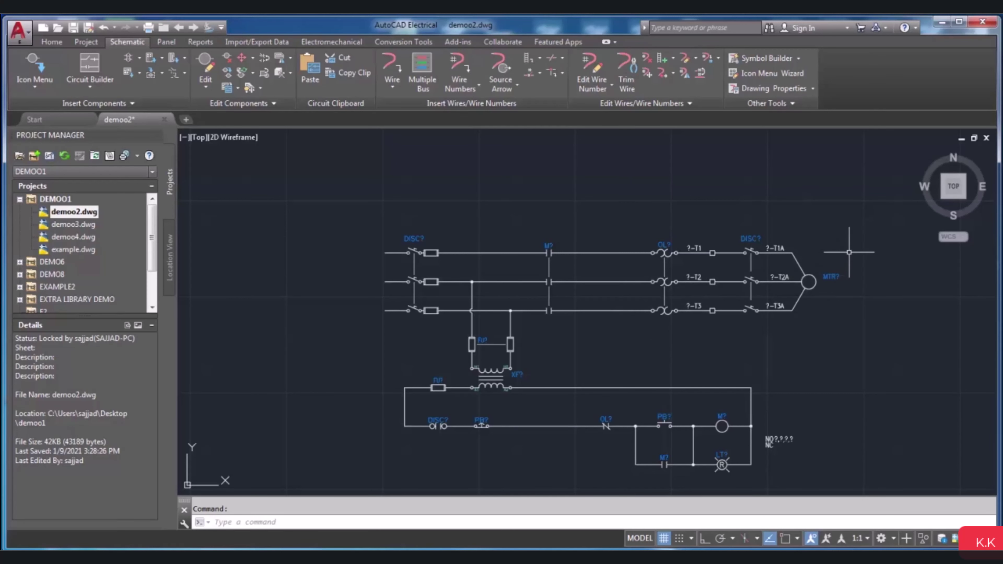
pyautogui.scroll(2, 845, 249)
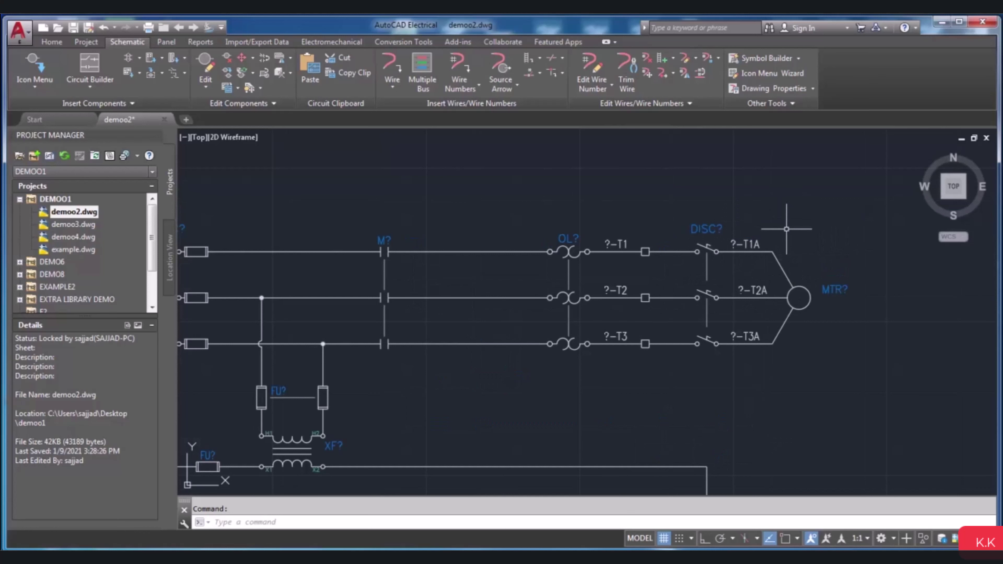
pyautogui.scroll(-2, 786, 228)
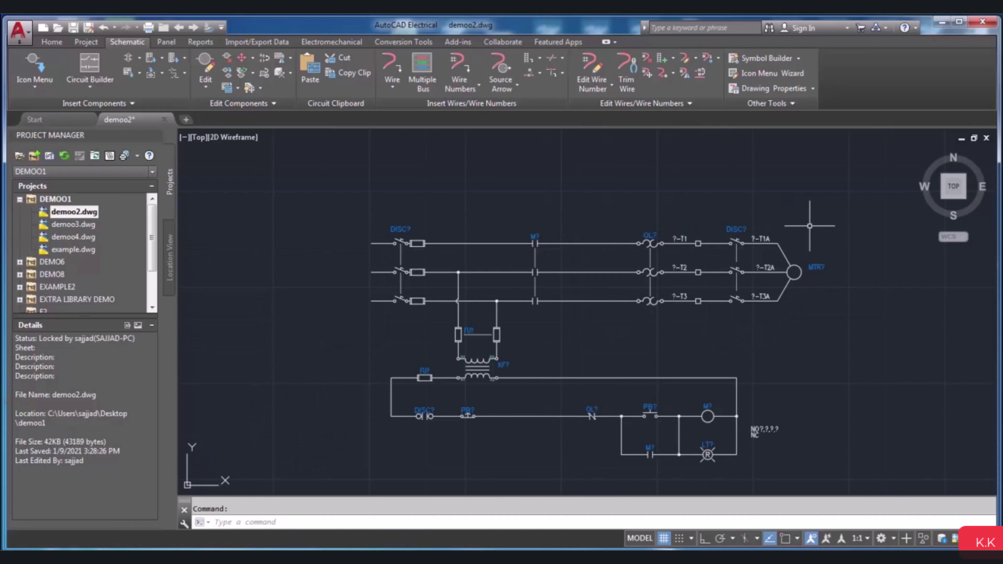
pyautogui.scroll(2, 810, 226)
pyautogui.scroll(2, 830, 233)
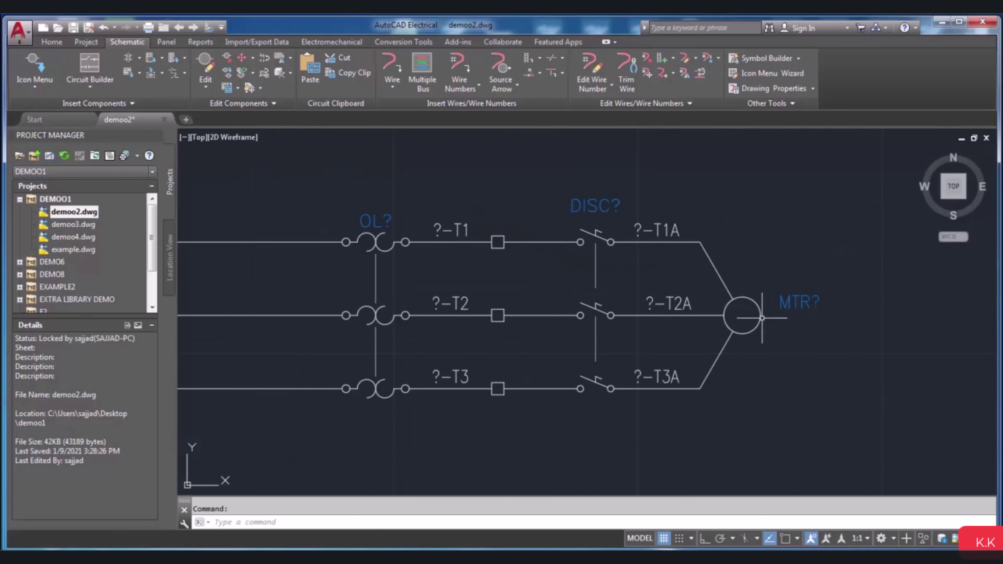
pyautogui.scroll(-3, 765, 344)
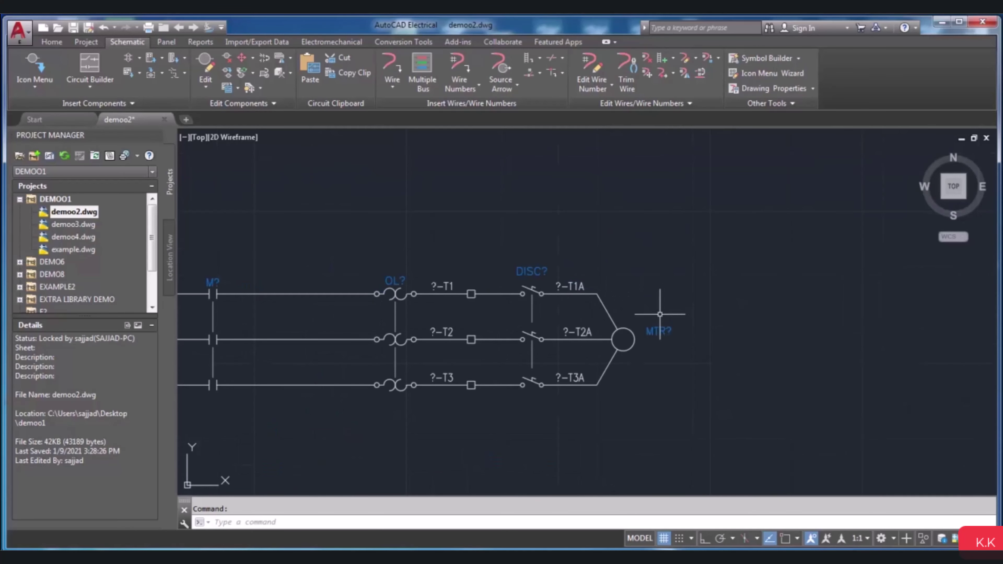
pyautogui.scroll(2, 662, 311)
pyautogui.scroll(2, 644, 332)
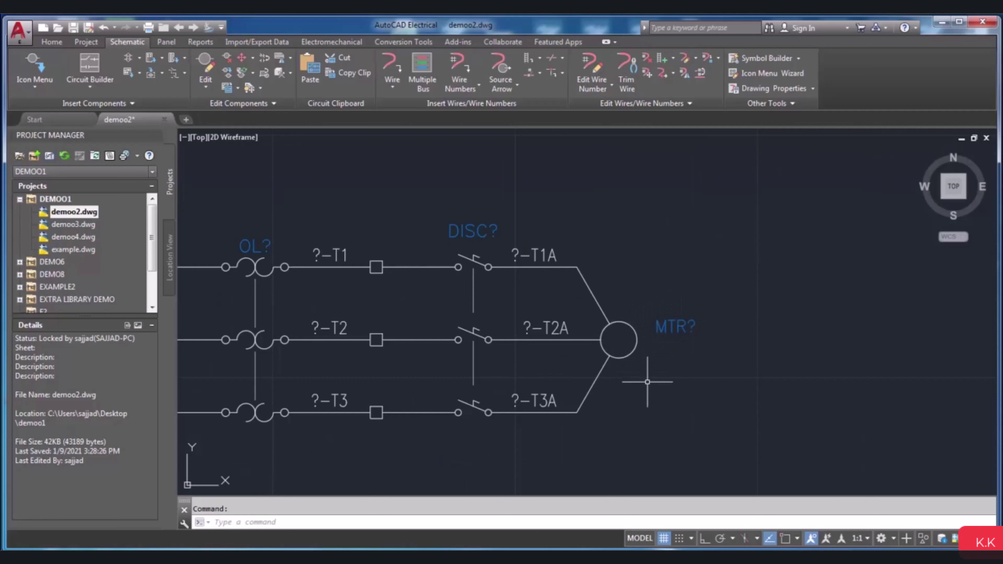
# Set up another Horizontal - FVNR - non reversing 3ph motor circuit with annotation presets, giving the Motor Tag ID the value 3PH.
pyautogui.click(102, 66)
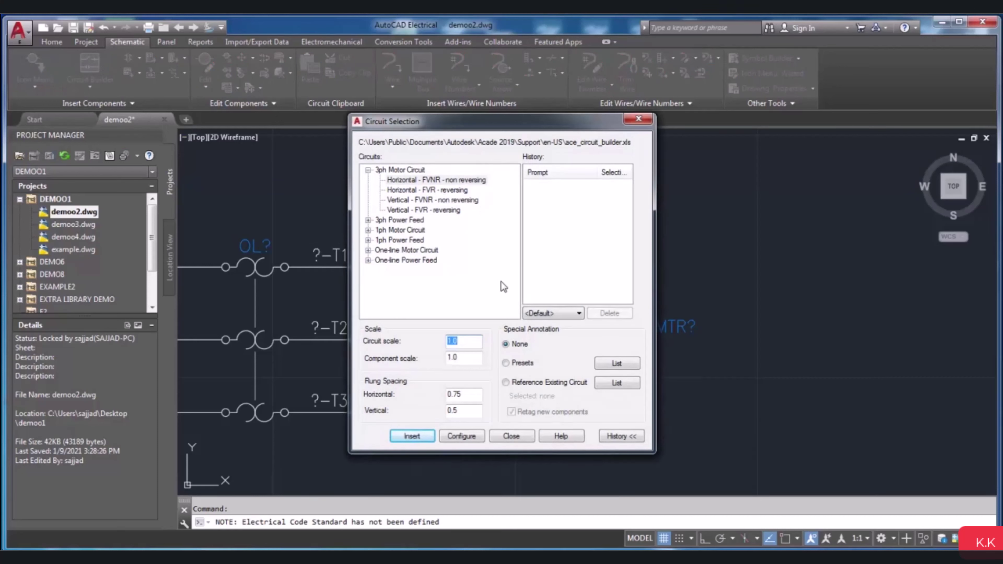
pyautogui.click(473, 182)
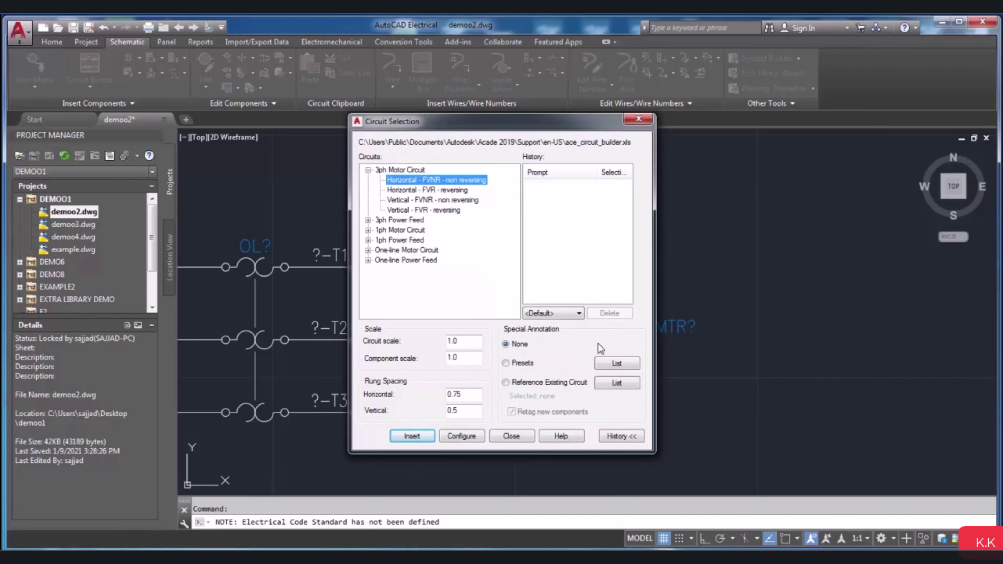
pyautogui.click(513, 365)
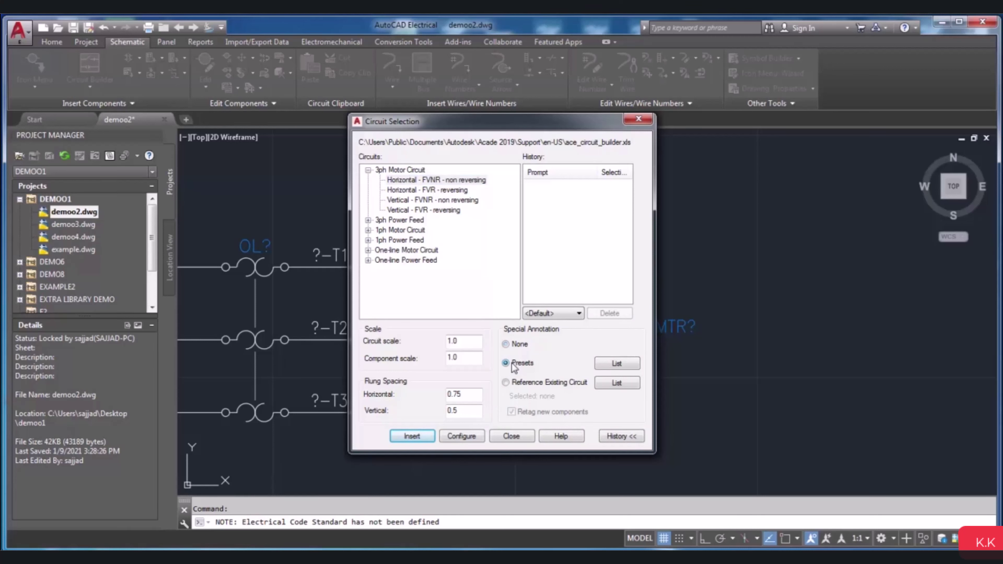
pyautogui.click(616, 364)
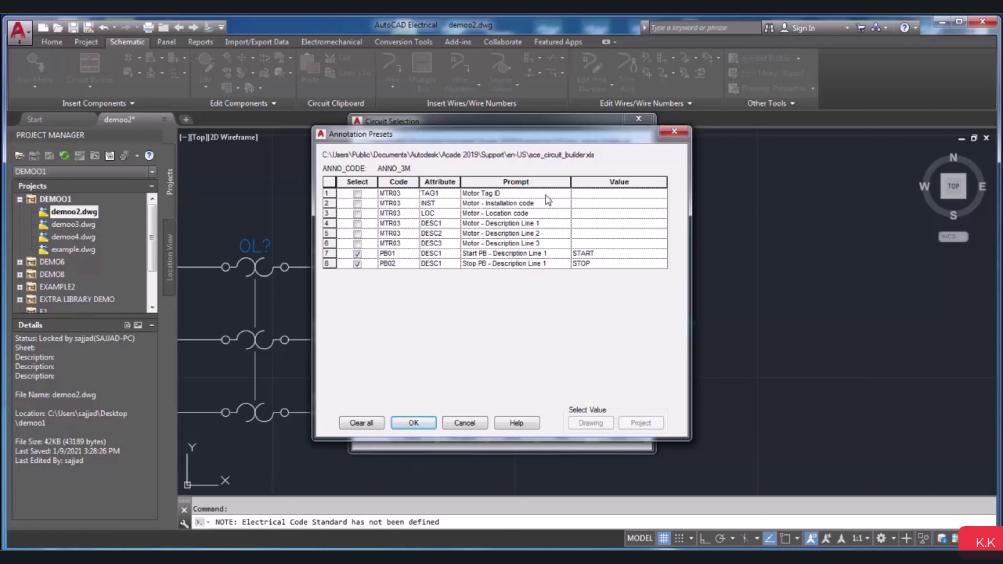
pyautogui.click(596, 197)
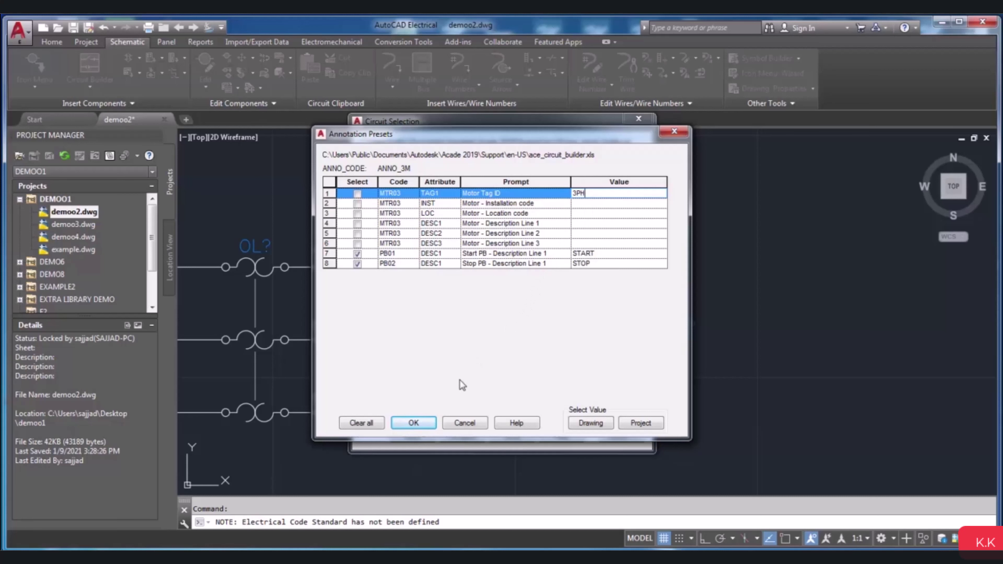
pyautogui.click(427, 419)
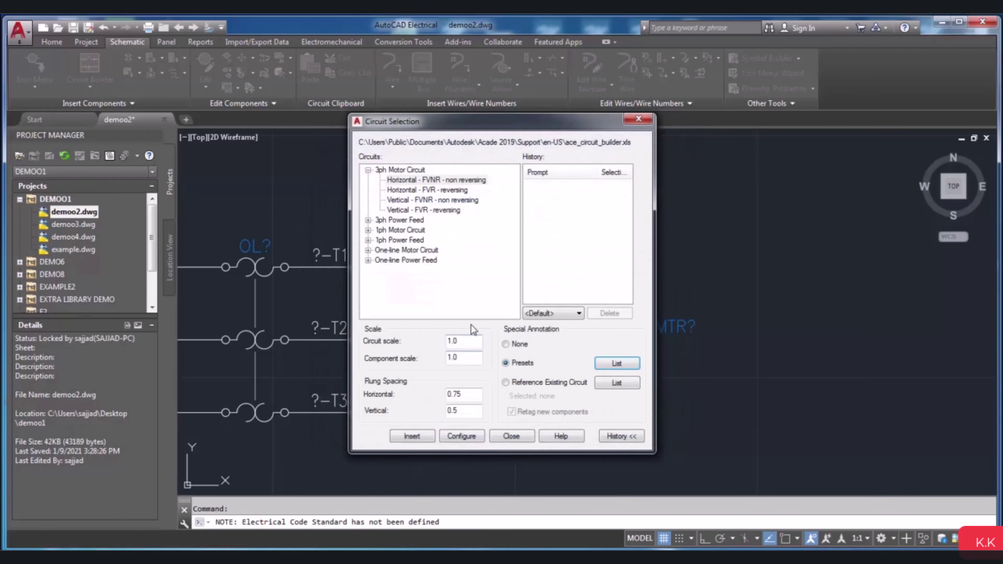
# Insert the preset-annotated motor circuit into the empty space to the right of the first circuit.
pyautogui.click(412, 435)
pyautogui.scroll(-5, 512, 337)
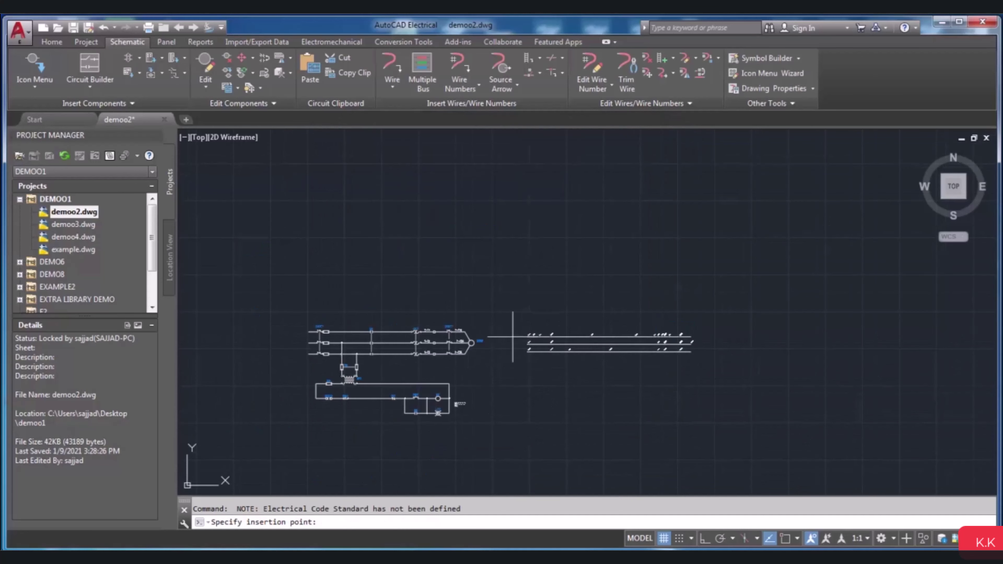
pyautogui.scroll(4, 513, 337)
pyautogui.scroll(-2, 520, 328)
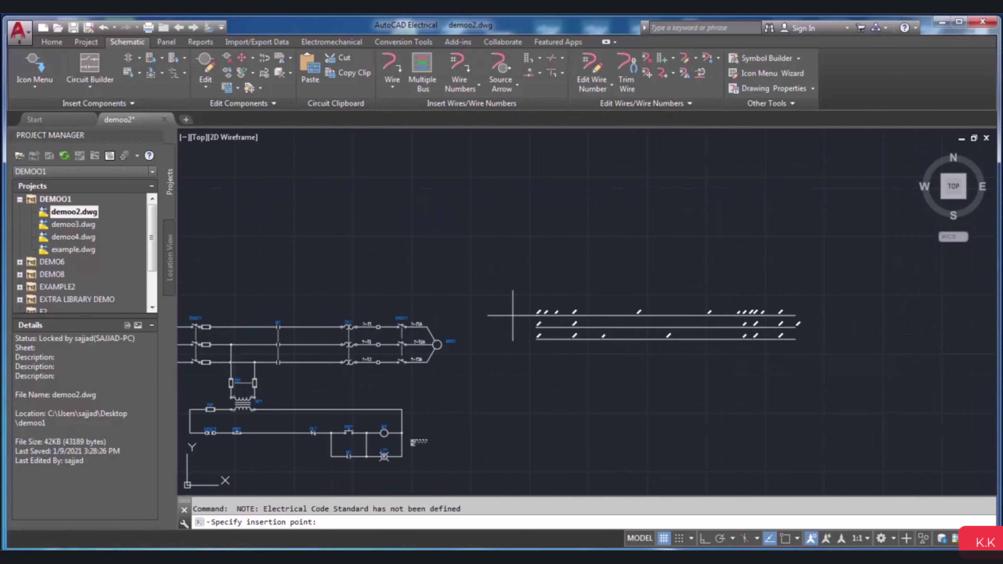
pyautogui.scroll(2, 522, 304)
pyautogui.scroll(-2, 537, 319)
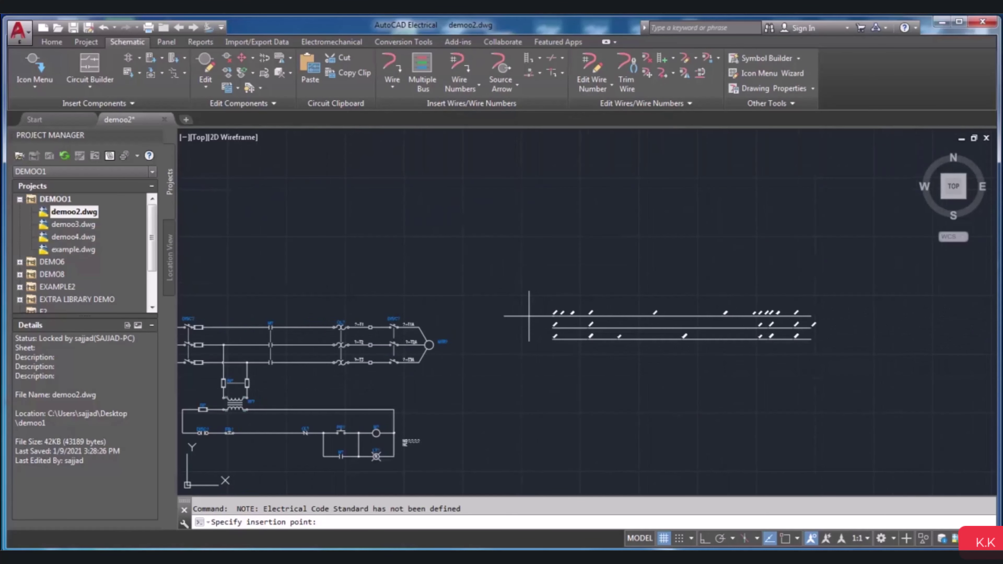
pyautogui.click(542, 317)
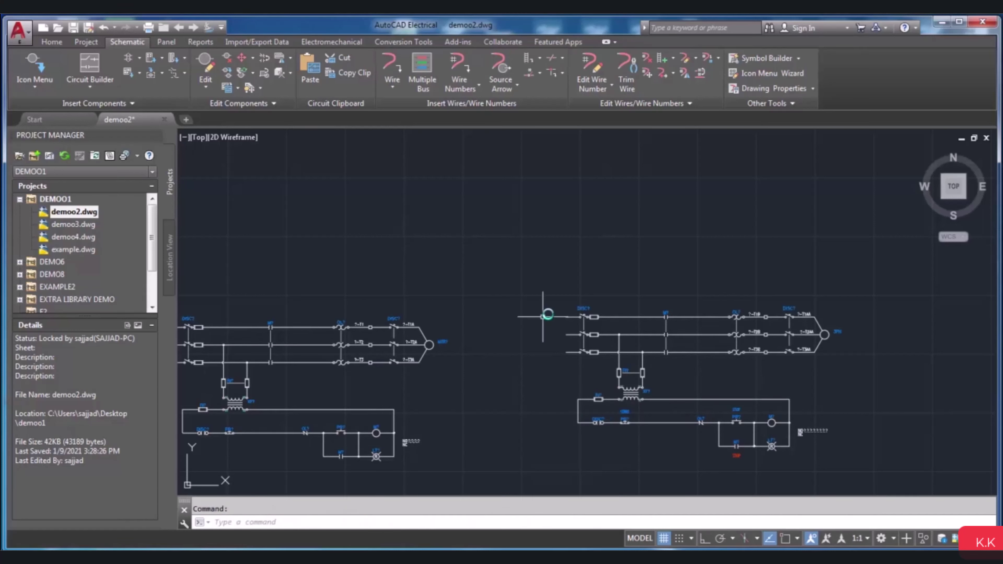
# Examine the new circuit's motor tag and annotations and compare them with the first circuit's motor tag.
pyautogui.scroll(2, 823, 321)
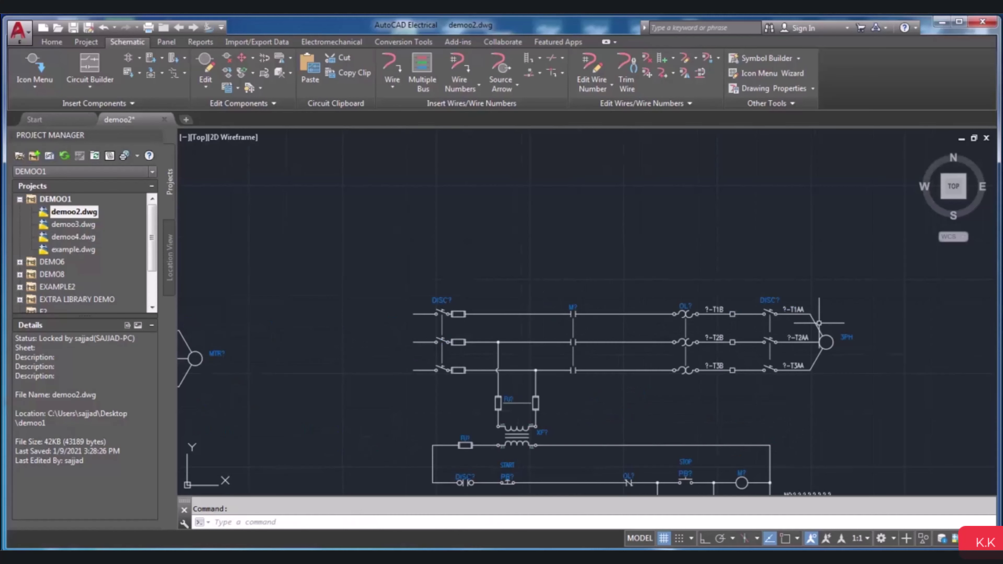
pyautogui.scroll(5, 855, 351)
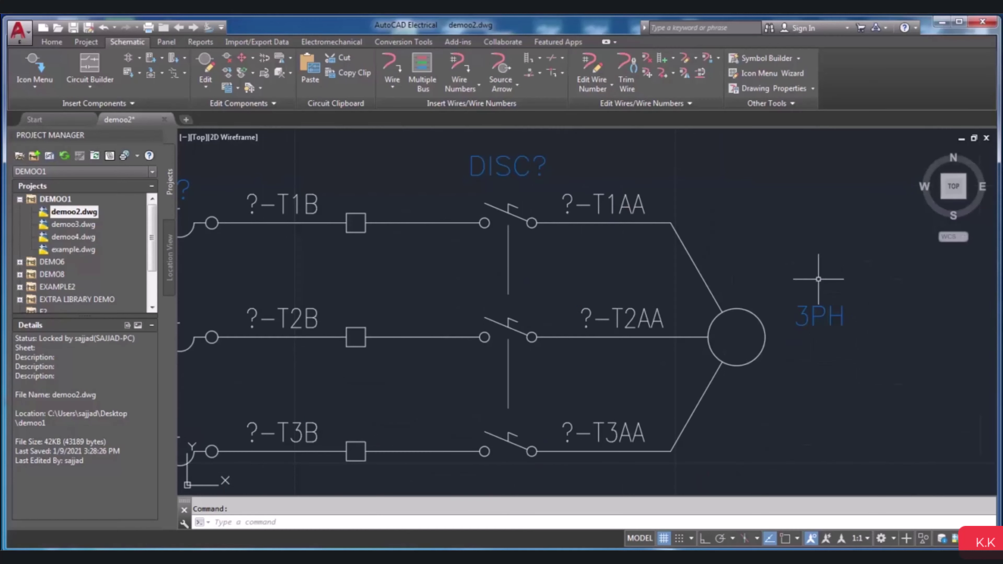
pyautogui.scroll(-2, 786, 316)
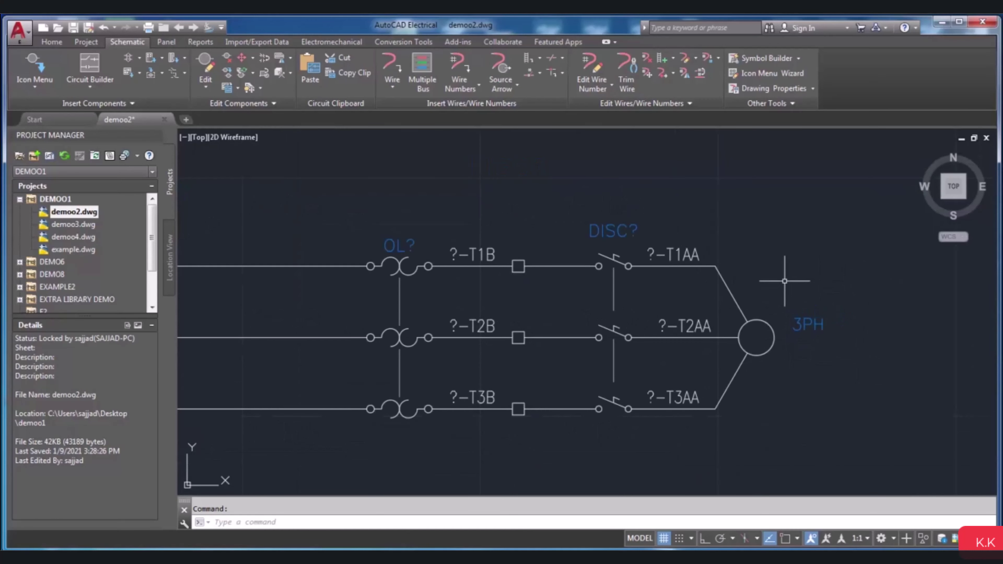
pyautogui.scroll(-2, 784, 278)
pyautogui.scroll(-3, 785, 276)
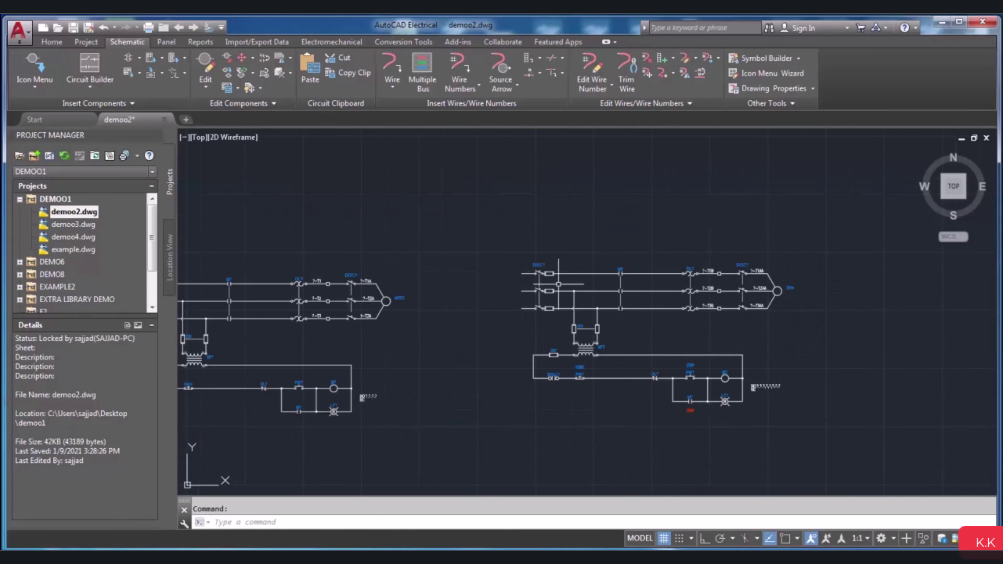
pyautogui.scroll(4, 419, 301)
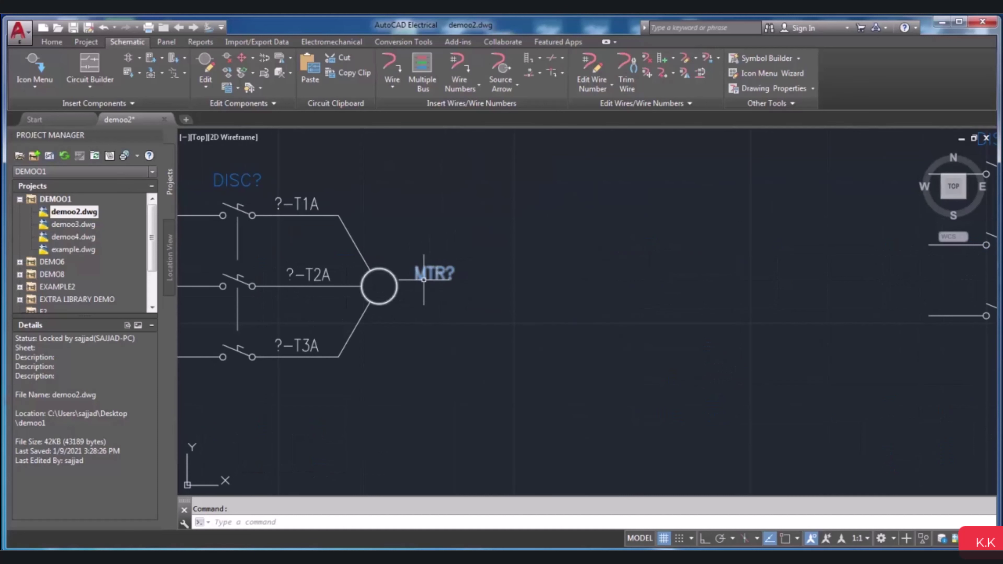
pyautogui.scroll(-3, 450, 277)
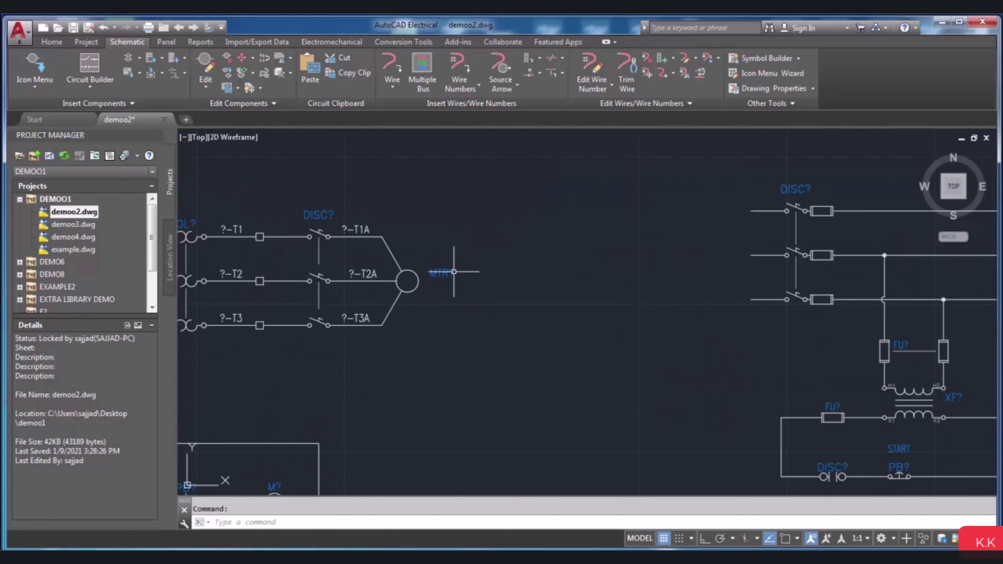
pyautogui.scroll(-4, 456, 274)
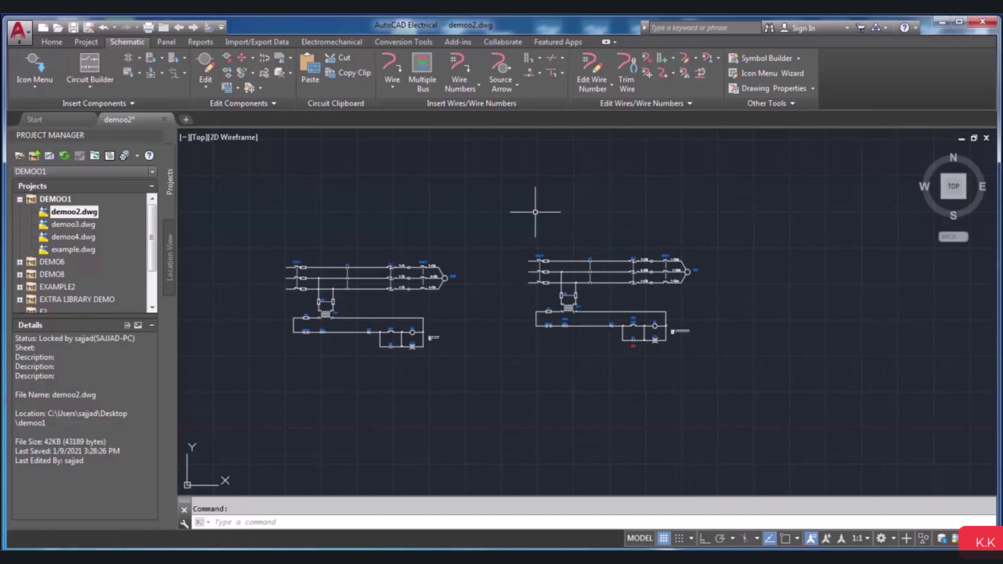
pyautogui.scroll(2, 522, 216)
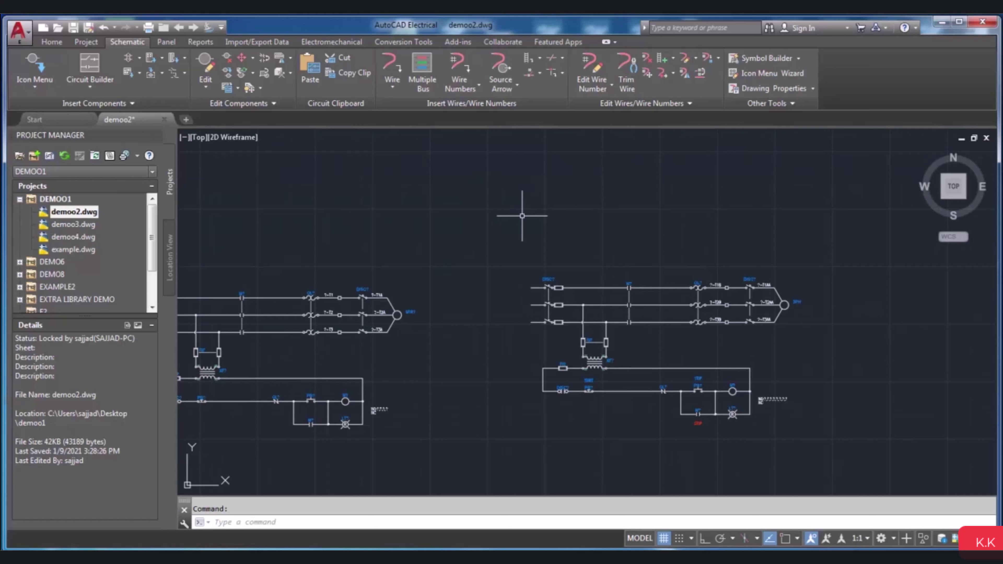
# Look up the existing circuits available as an annotation reference, cancel without choosing one, and return Special Annotation to None.
pyautogui.click(95, 71)
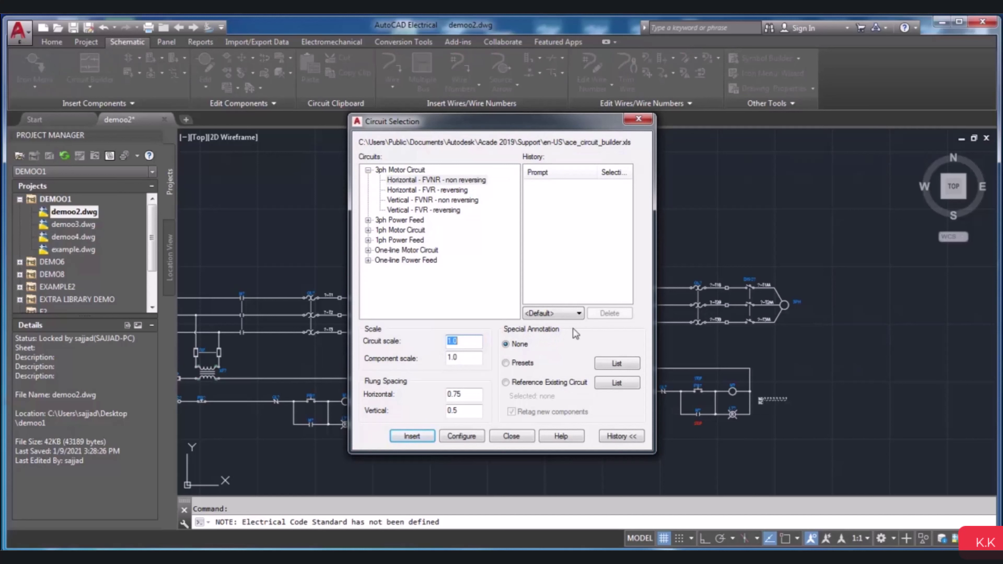
pyautogui.click(511, 386)
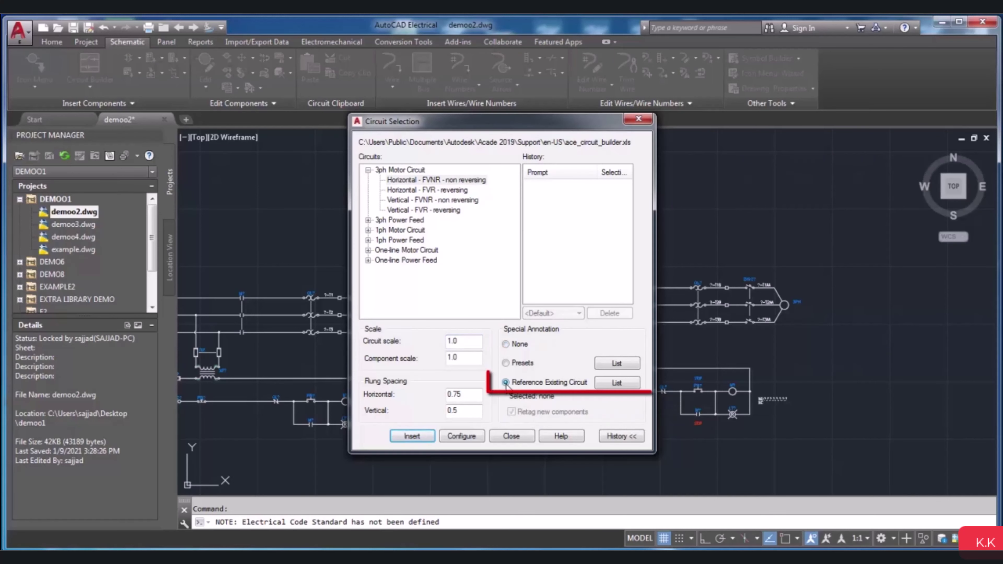
pyautogui.click(616, 382)
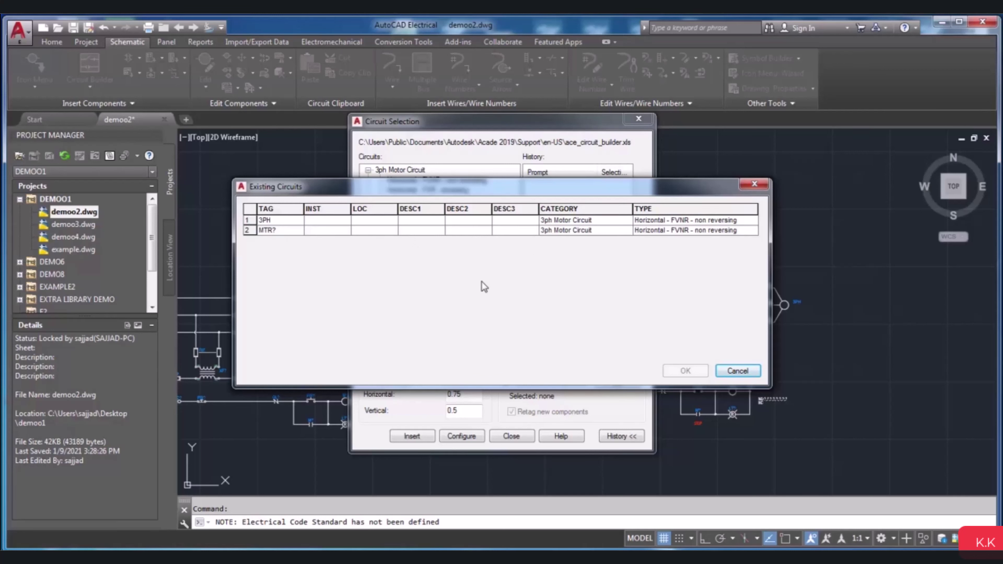
pyautogui.click(732, 371)
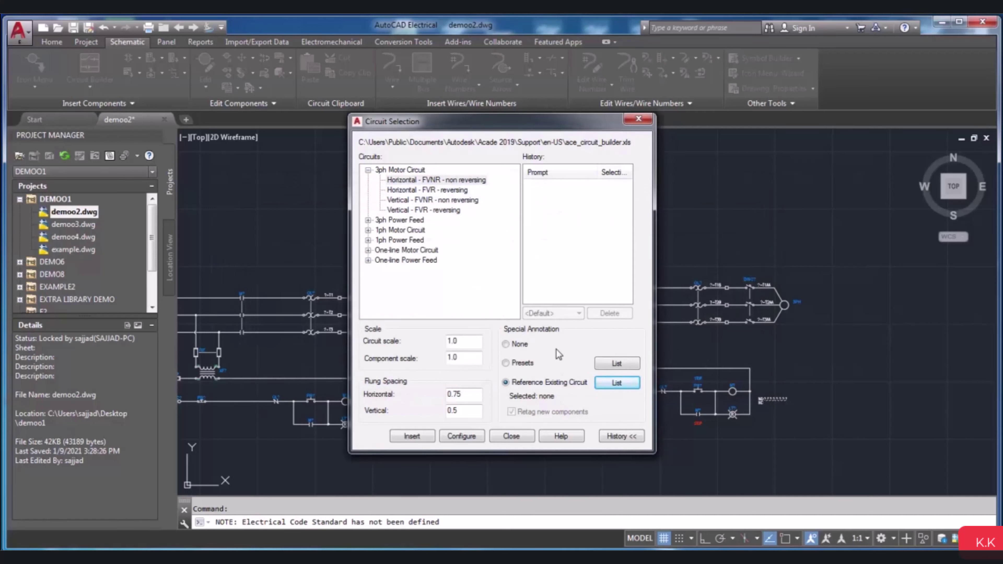
pyautogui.click(506, 344)
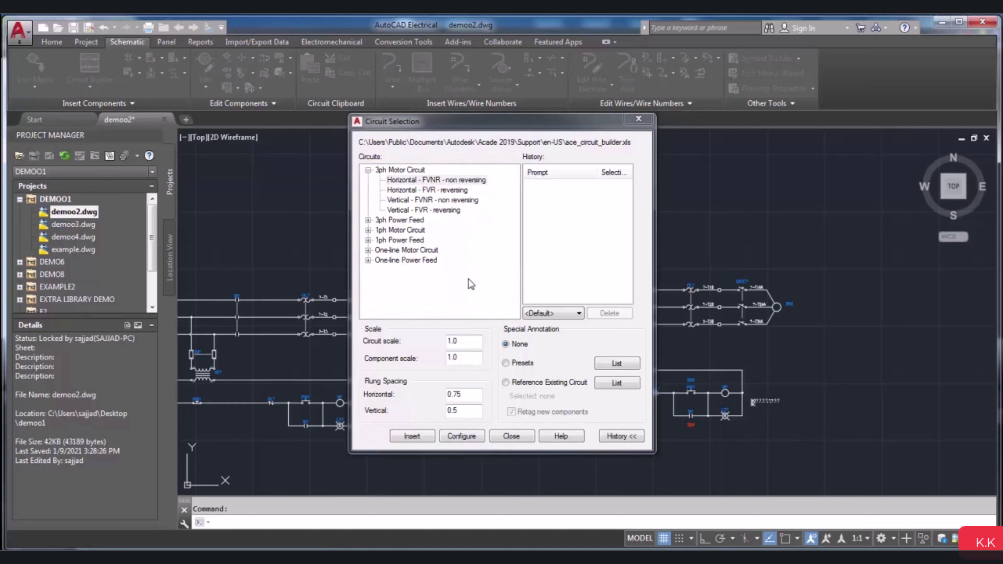
# Configure a Horizontal - FVR - reversing 3ph motor circuit and place its template in the empty space beside the second circuit.
pyautogui.click(454, 190)
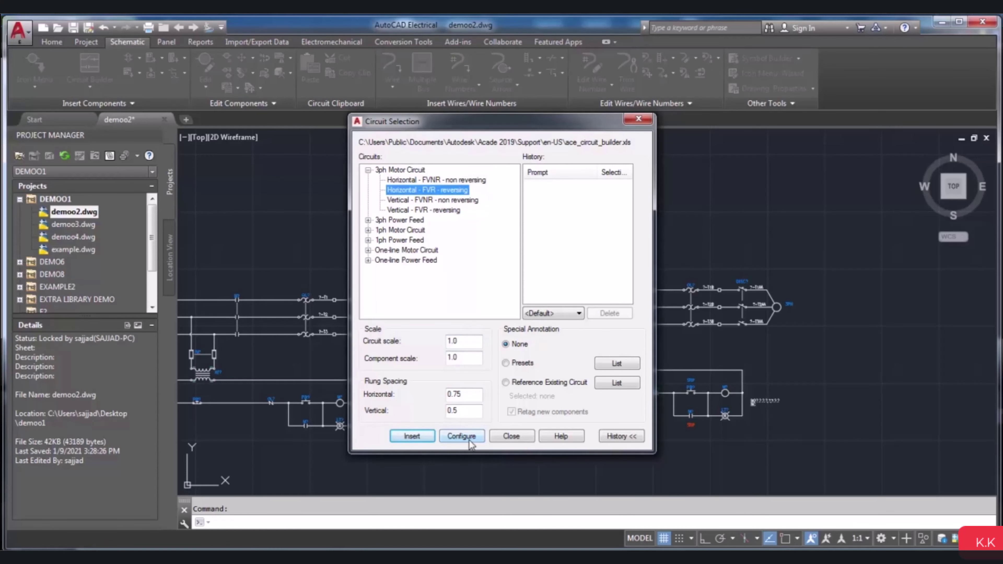
pyautogui.click(462, 435)
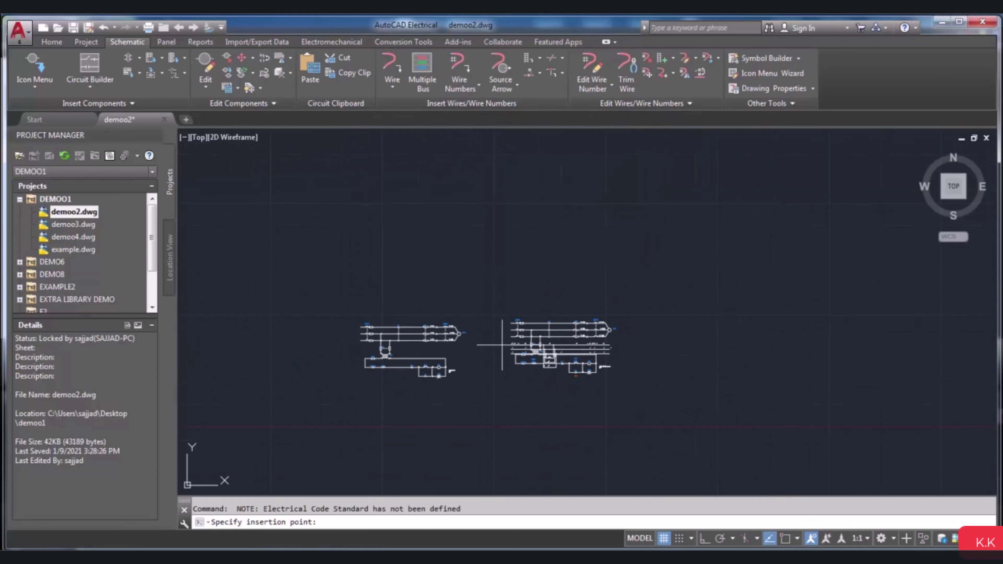
pyautogui.scroll(3, 655, 332)
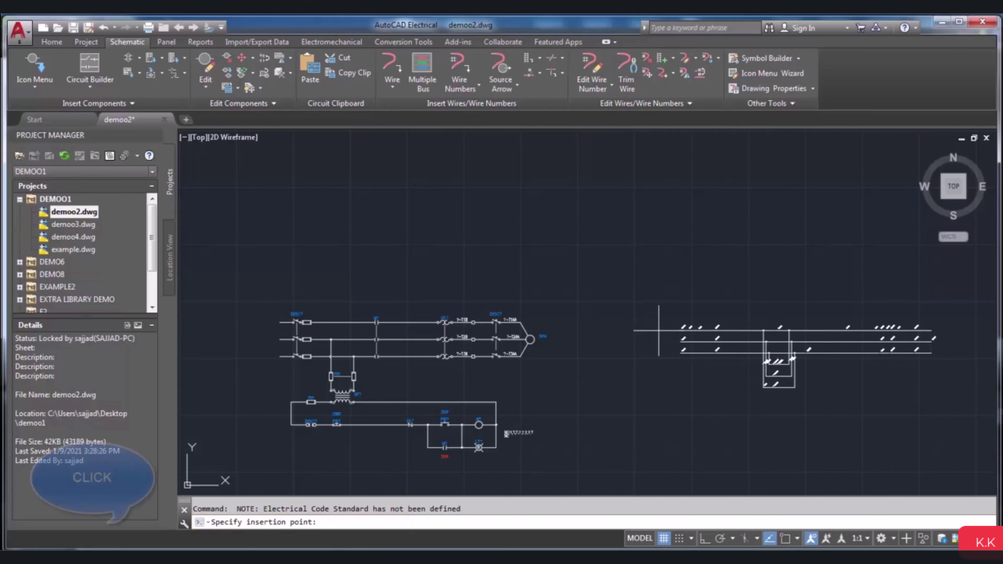
pyautogui.click(667, 328)
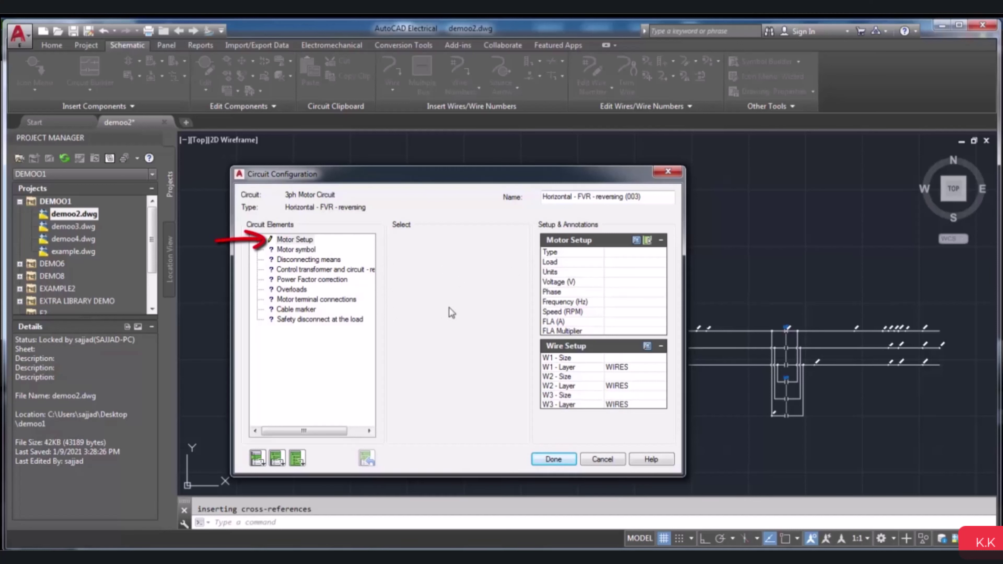
# Look through the motor type options in Motor Setup and set the motor's load to 0.25.
pyautogui.click(304, 240)
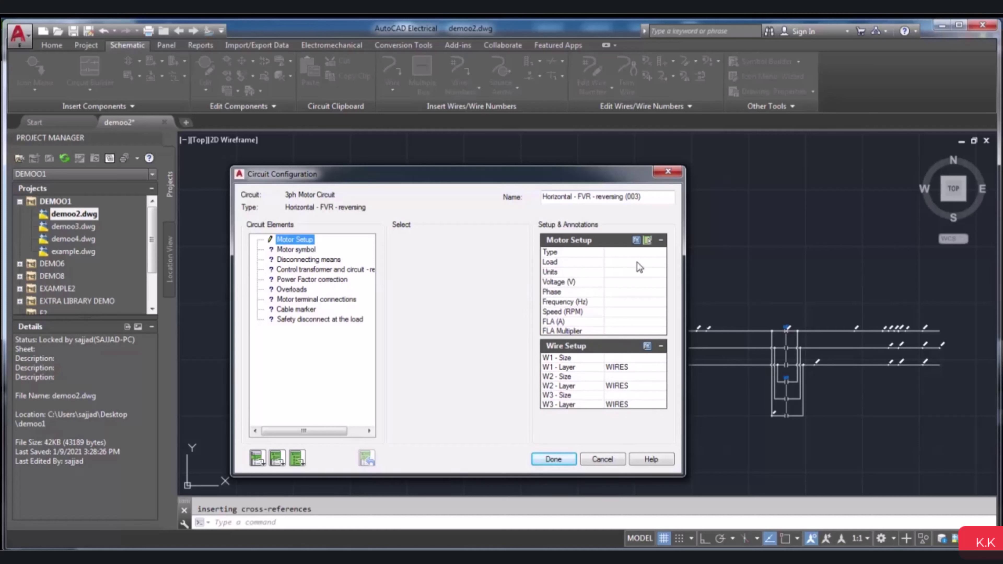
pyautogui.click(647, 253)
pyautogui.click(662, 253)
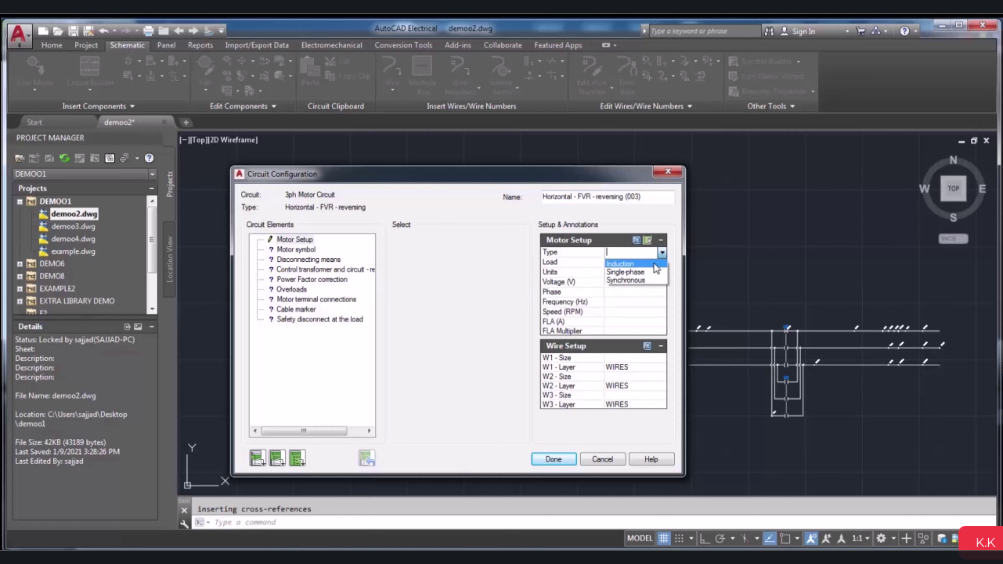
pyautogui.click(583, 258)
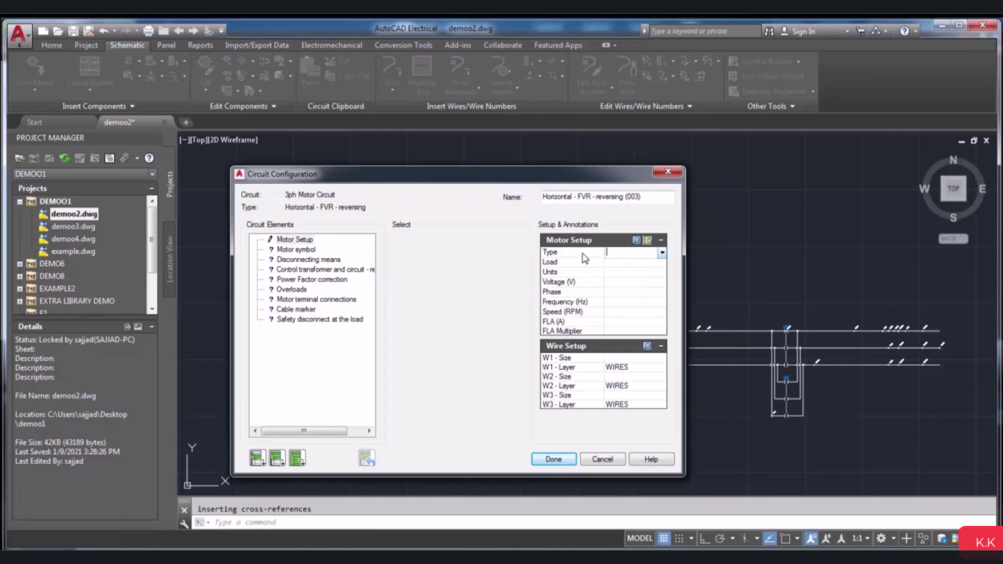
pyautogui.click(647, 262)
pyautogui.click(662, 262)
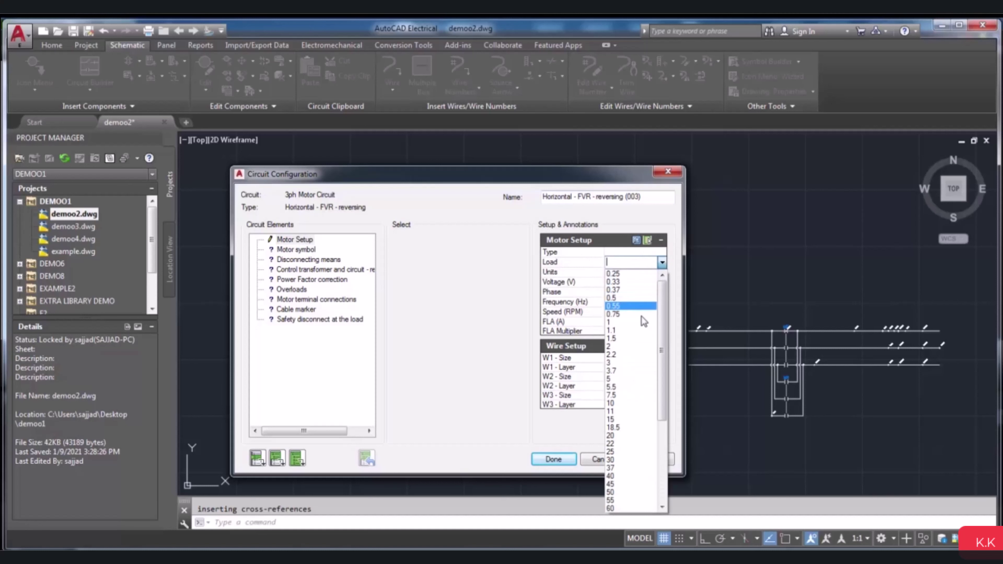
pyautogui.click(642, 274)
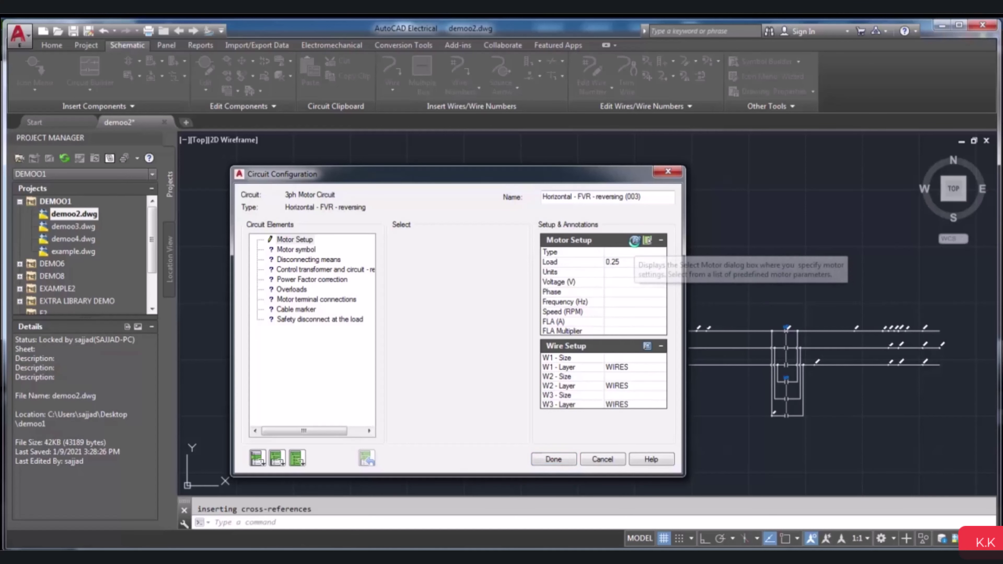
# Pick an Induction motor from the motor table, filtered to 220 V, with a 0.25 kW load and 1500 RPM.
pyautogui.click(636, 242)
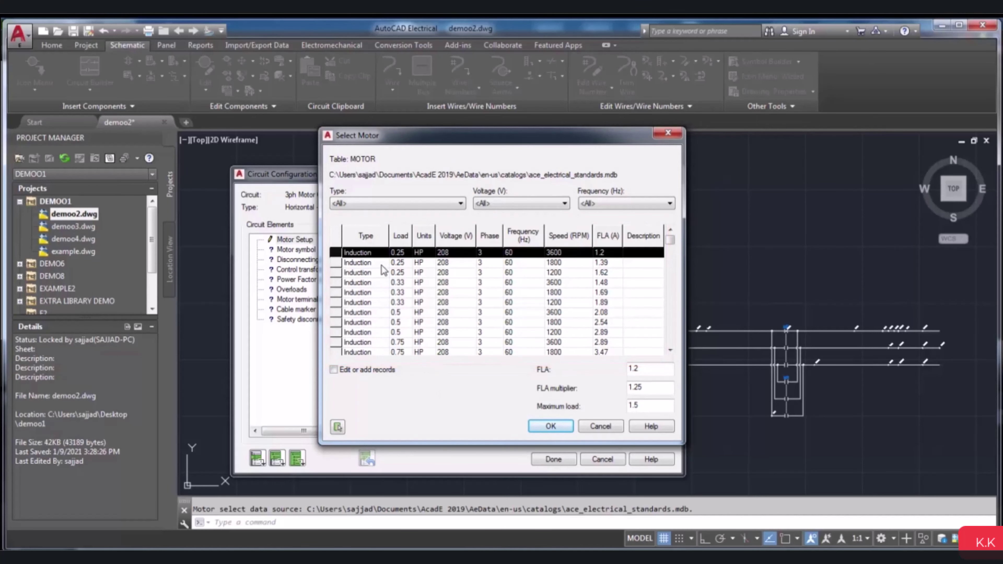
pyautogui.click(370, 262)
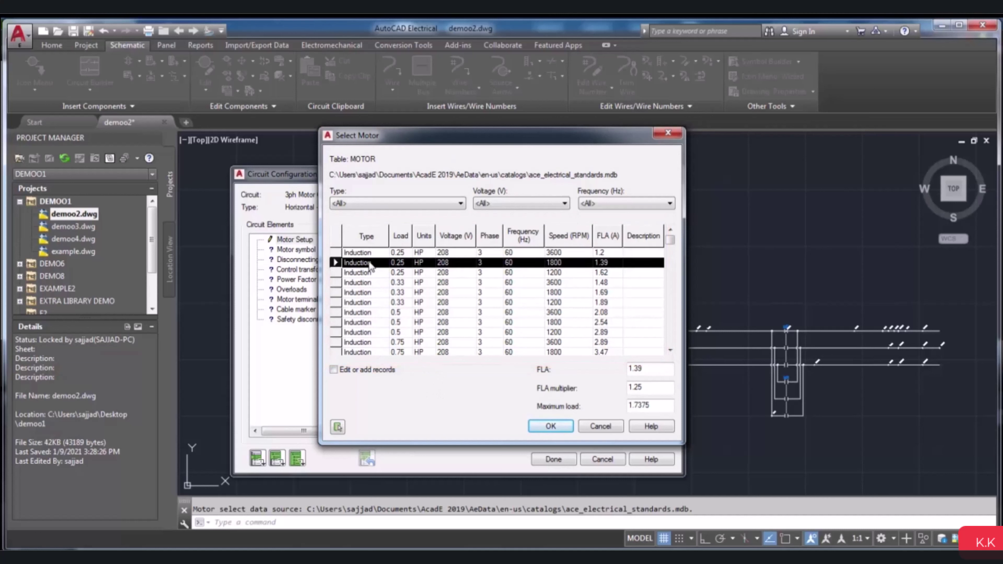
pyautogui.click(370, 273)
pyautogui.click(368, 282)
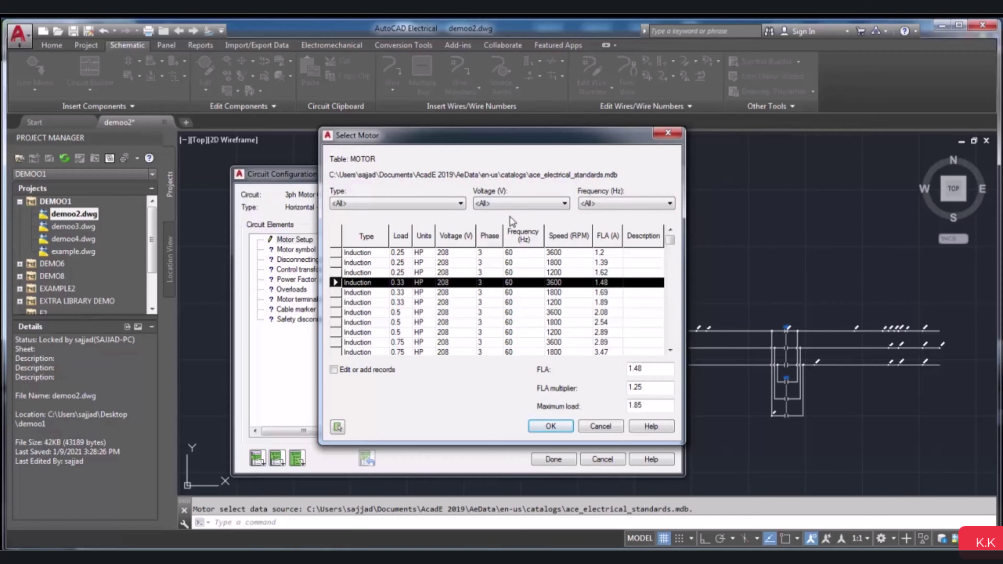
pyautogui.click(512, 203)
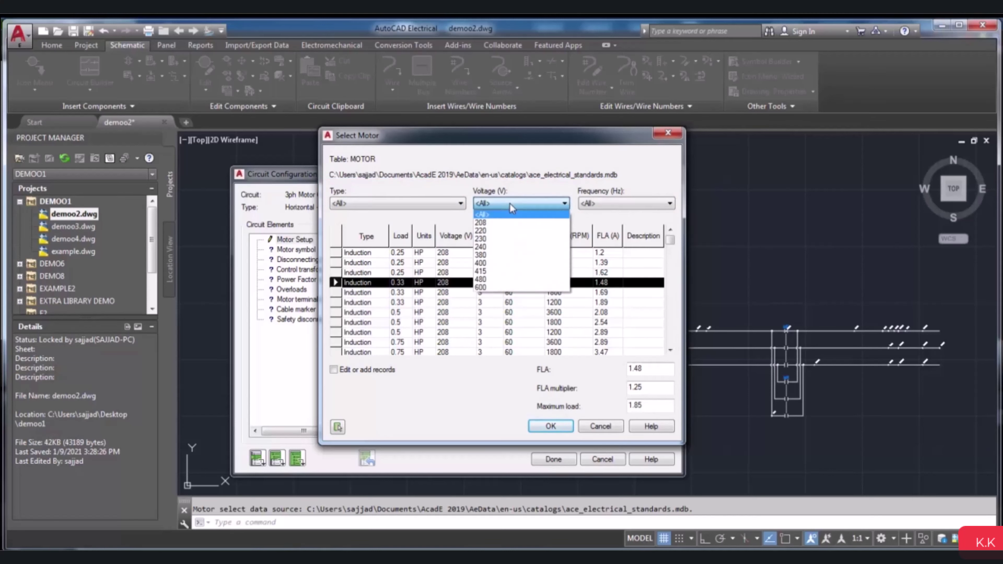
pyautogui.click(505, 231)
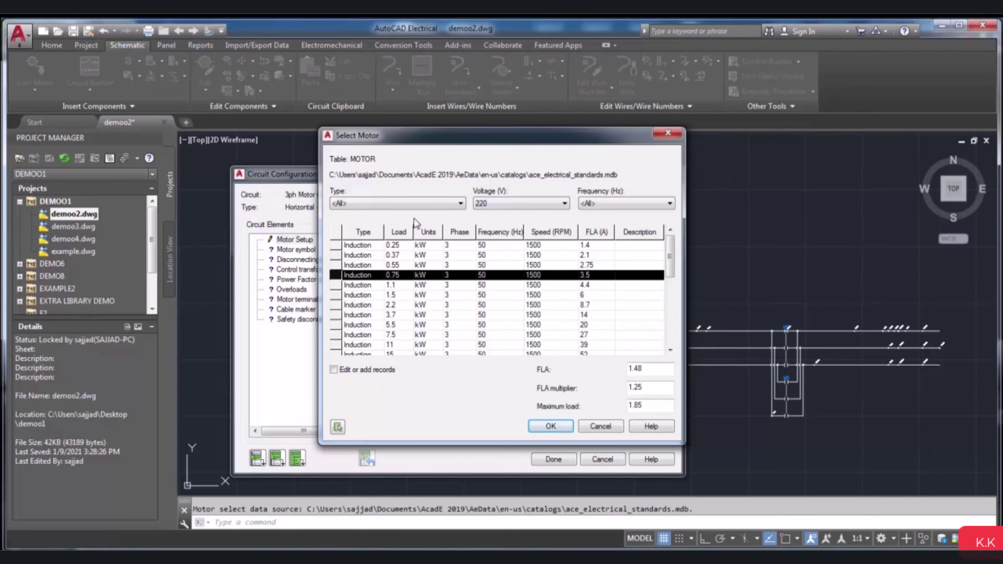
pyautogui.click(416, 204)
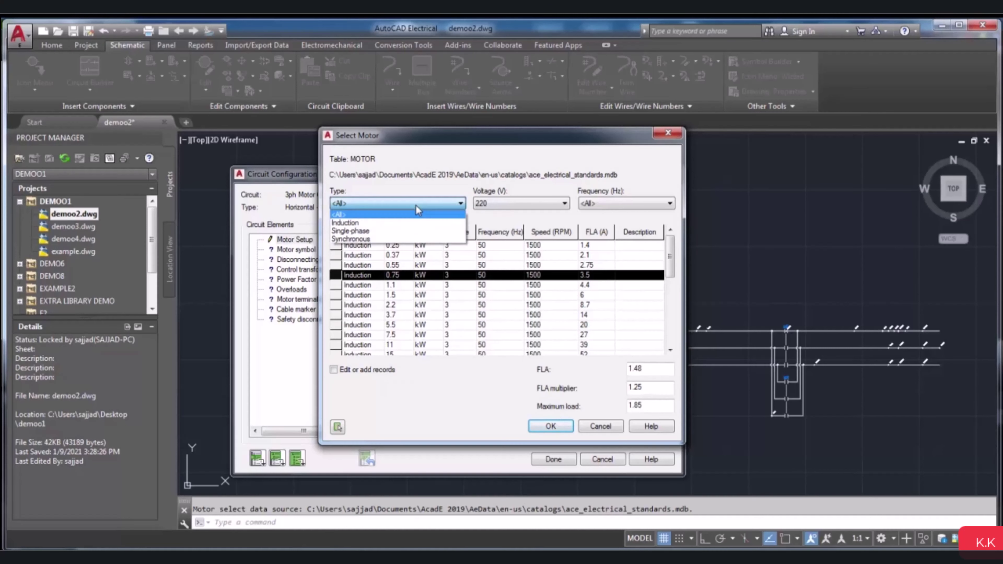
pyautogui.click(410, 224)
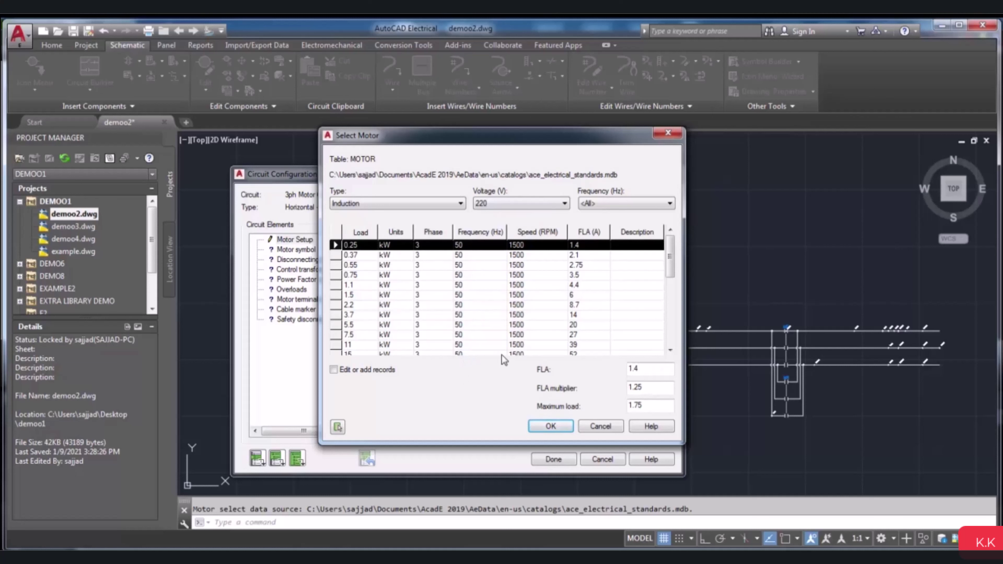
pyautogui.click(539, 427)
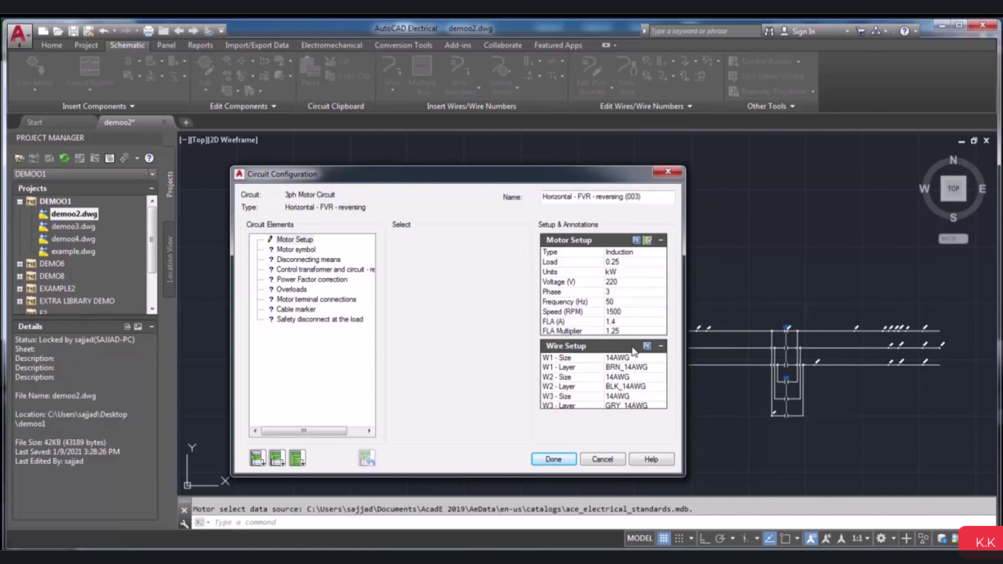
# Look up the wire size for the motor circuit and assign 10 AWG to its wires.
pyautogui.click(646, 347)
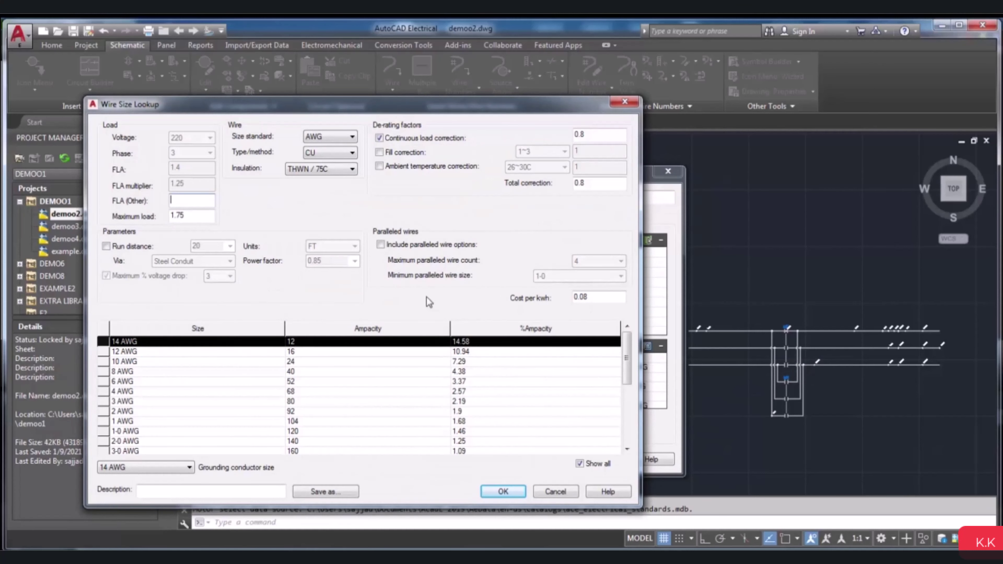
pyautogui.click(296, 352)
pyautogui.click(297, 363)
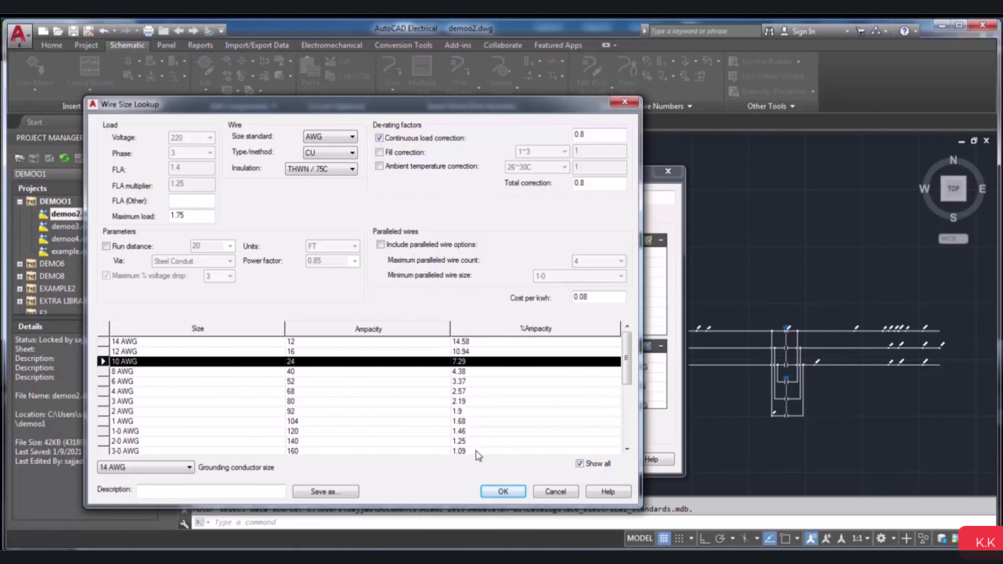
pyautogui.click(502, 491)
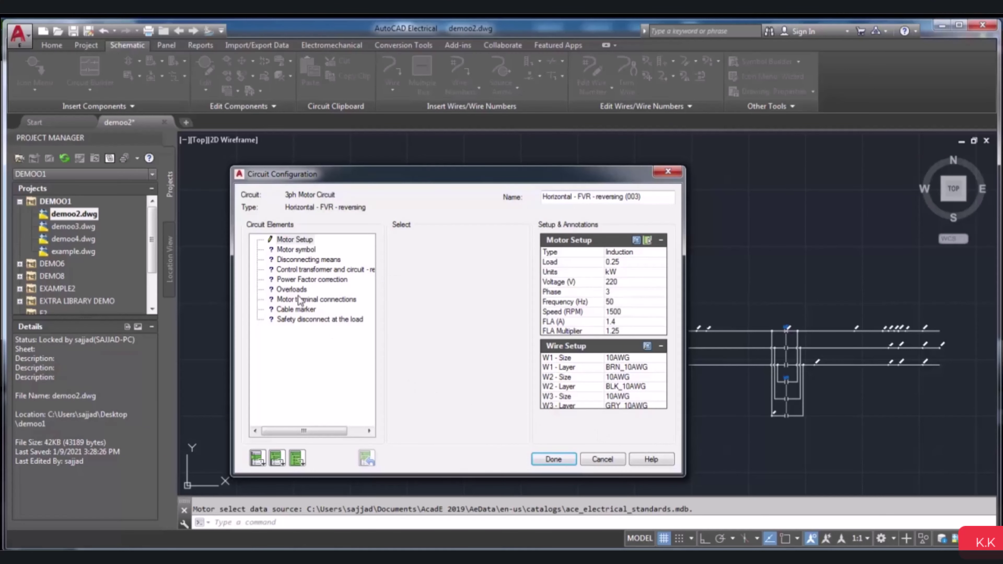
# Assign the AB catalog motor 8720SM-055S5PAS1 to the circuit's Motor symbol element.
pyautogui.click(302, 252)
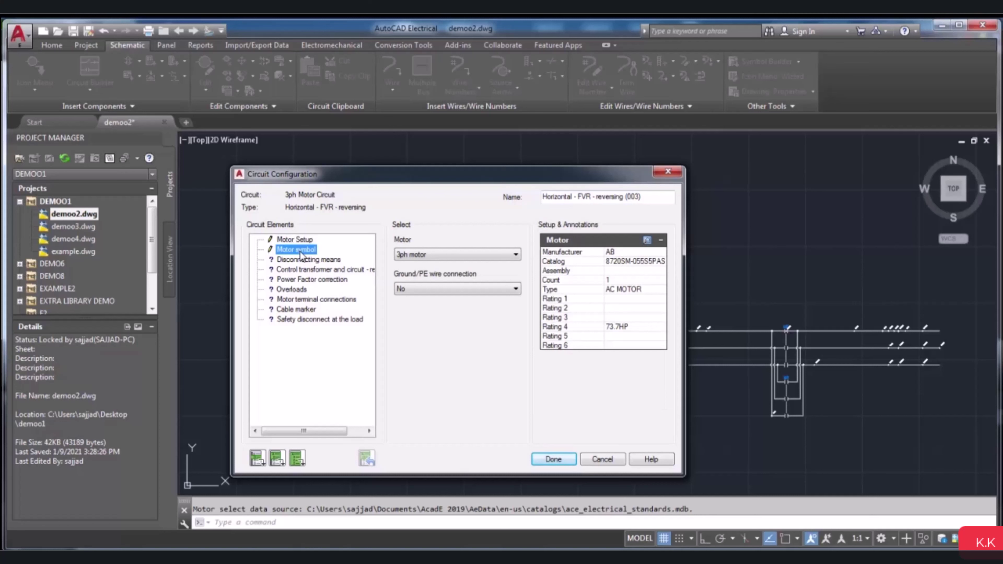
pyautogui.click(645, 240)
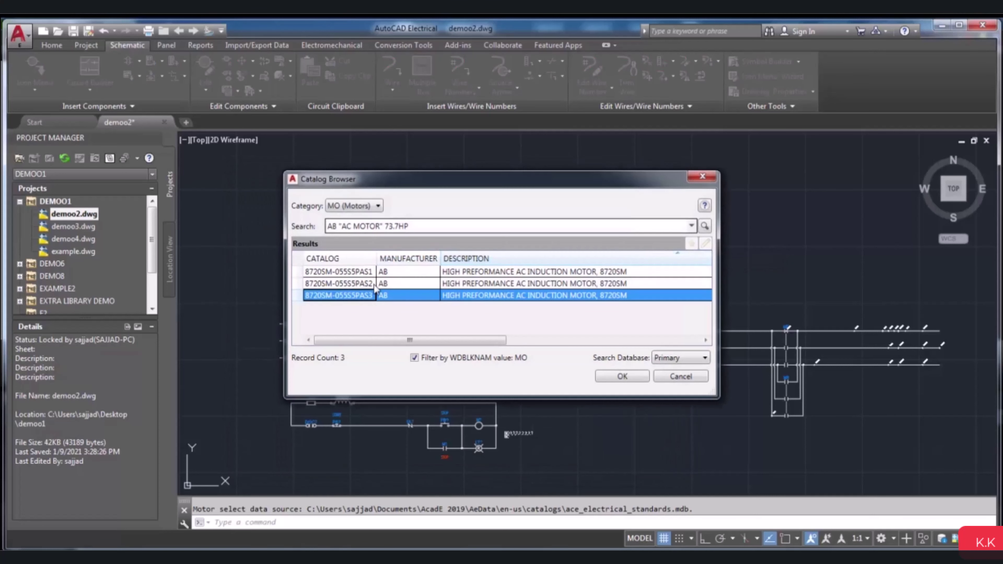
pyautogui.click(494, 274)
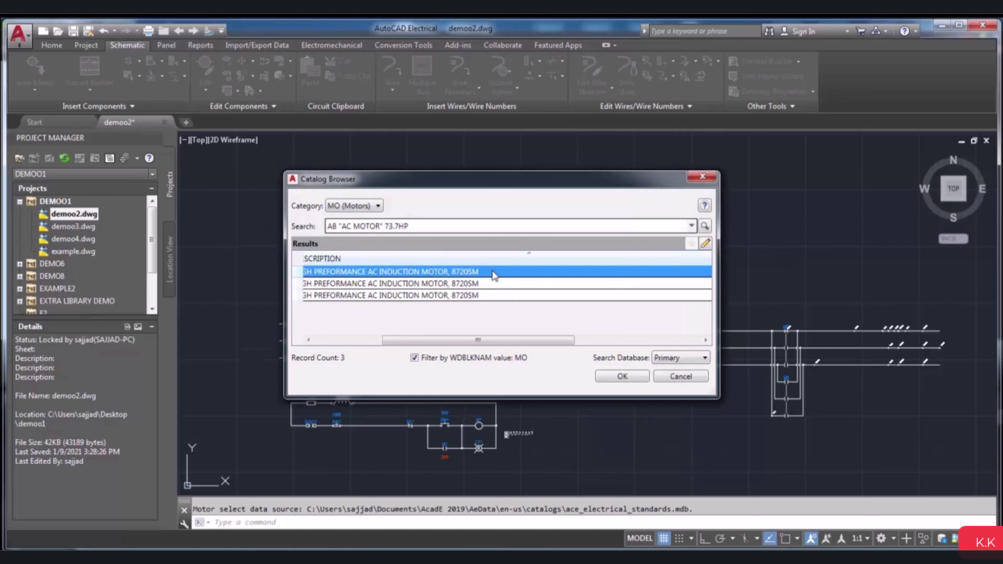
pyautogui.click(607, 376)
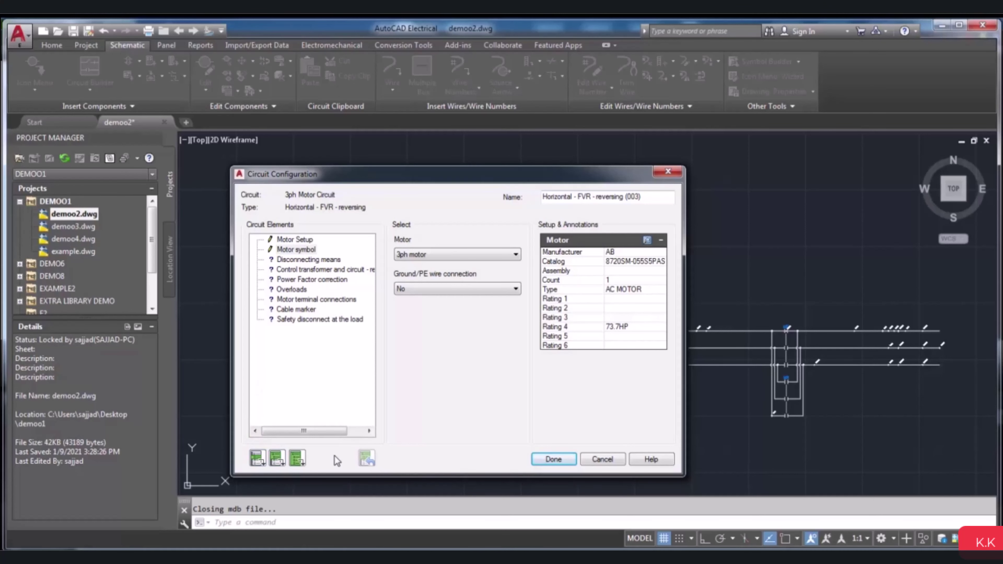
# Insert only the Motor Setup element into the reversing circuit.
pyautogui.click(297, 240)
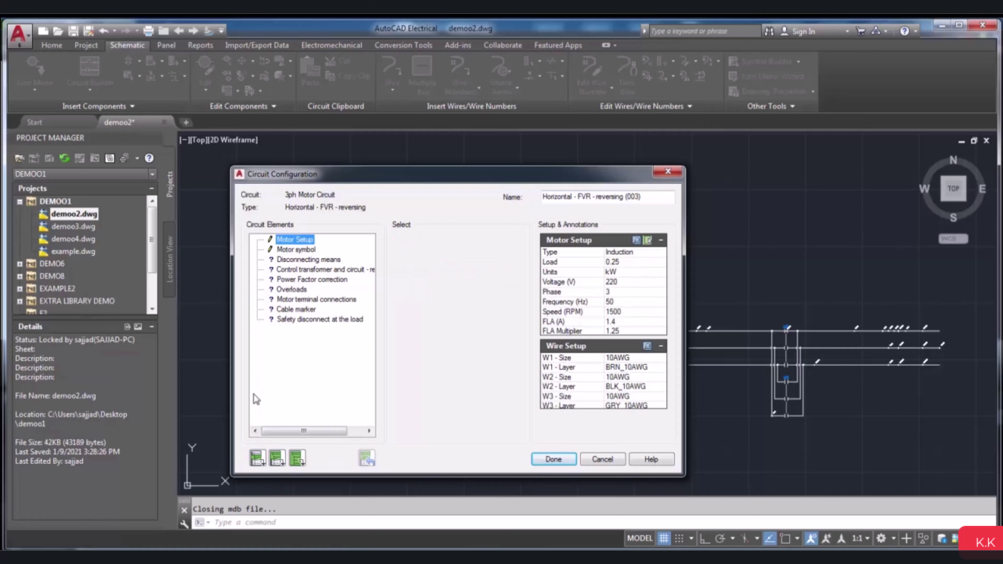
pyautogui.click(257, 459)
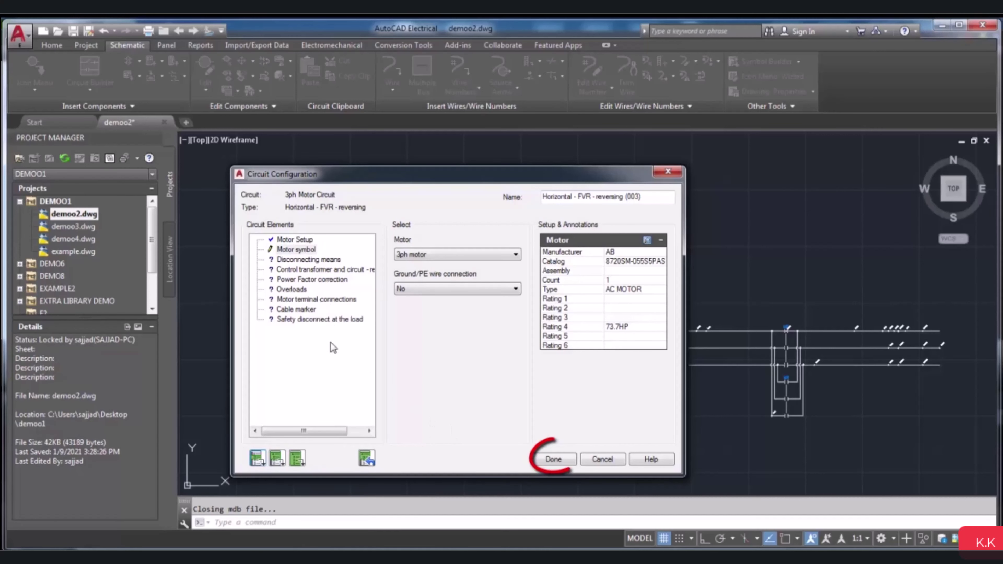
pyautogui.click(552, 459)
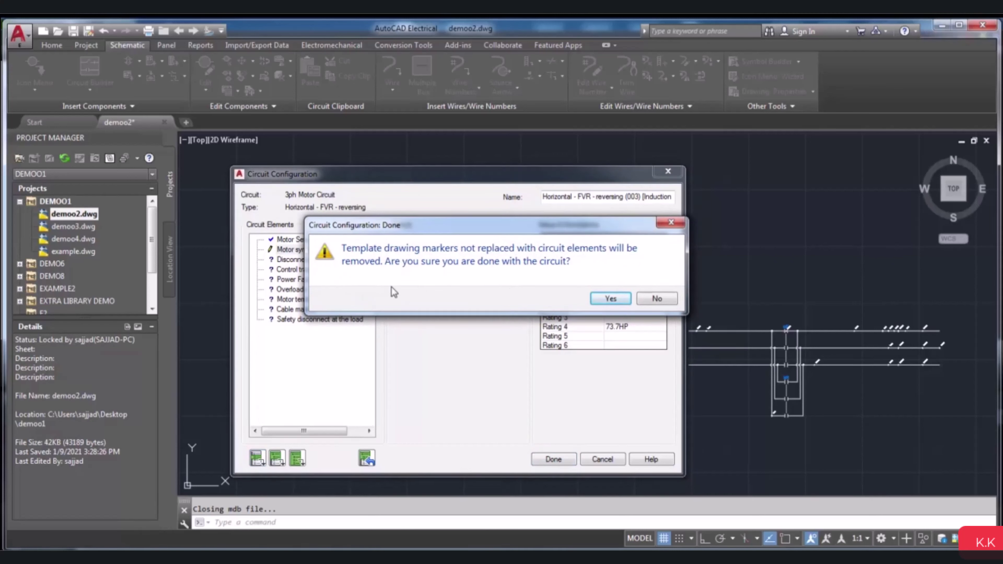
pyautogui.moveTo(450, 232); pyautogui.dragTo(490, 239)
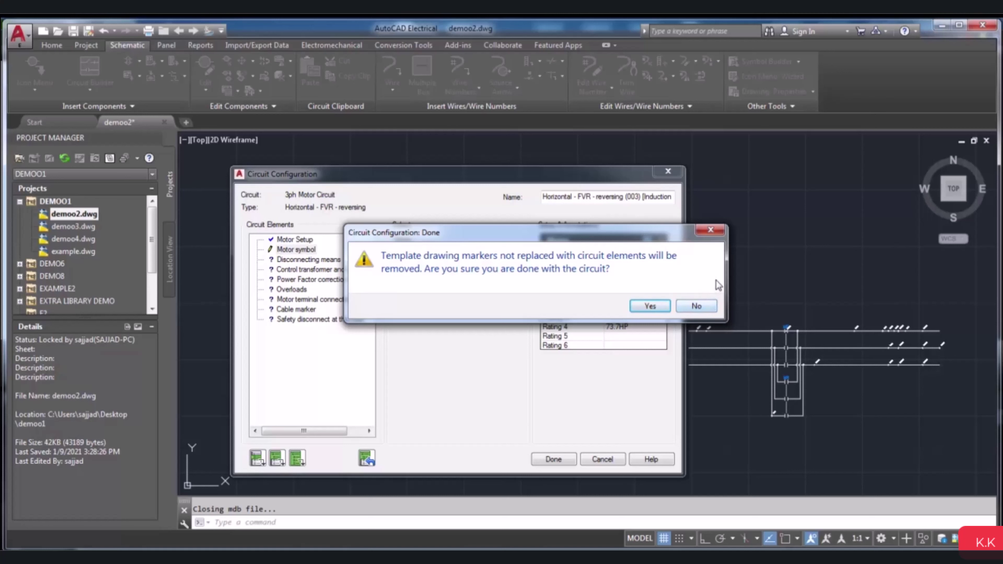
pyautogui.click(703, 303)
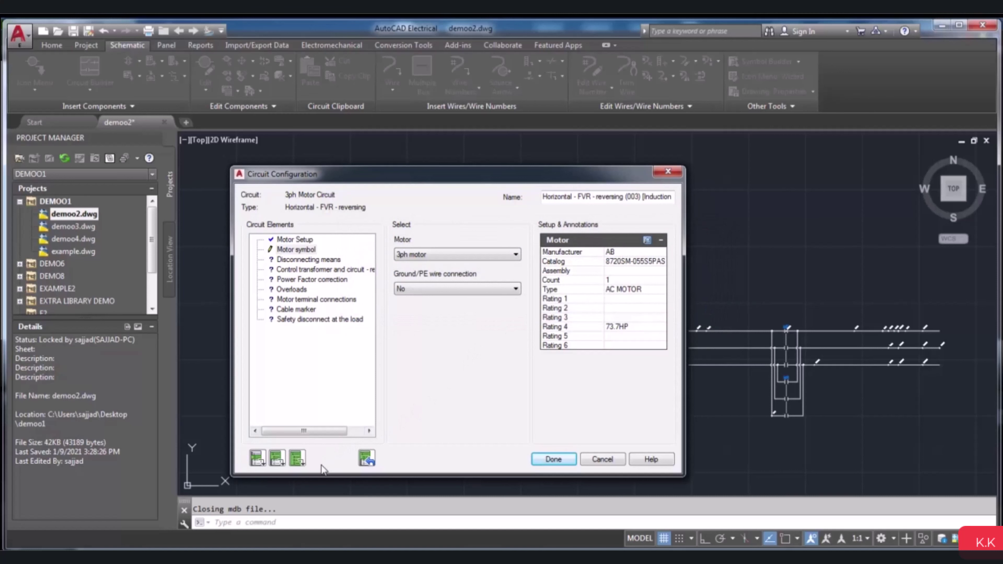
# Insert all remaining circuit elements into the reversing motor circuit in one go.
pyautogui.click(297, 459)
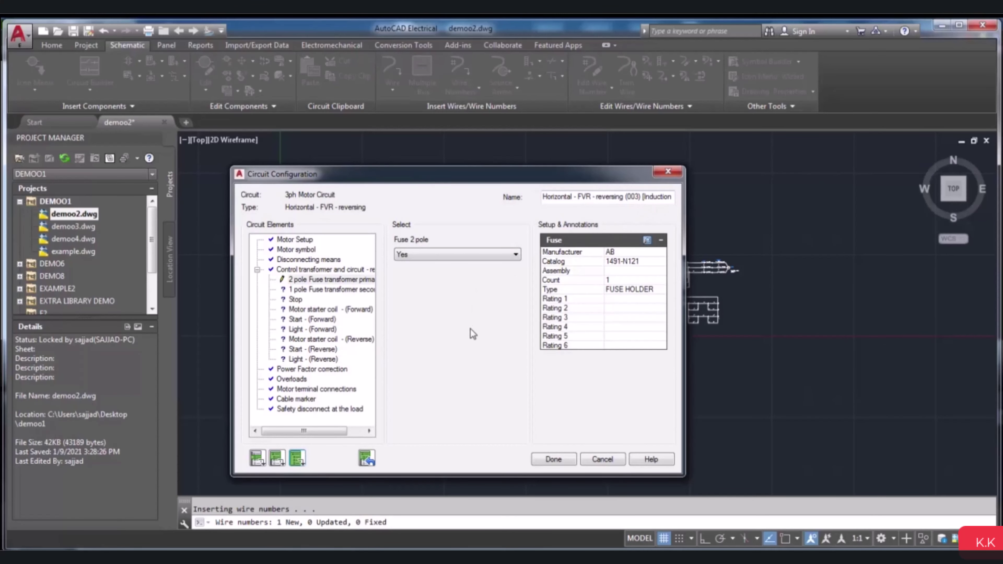
# Finish configuring the reversing motor circuit, accepting removal of the unreplaced template markers, and inspect it in the drawing.
pyautogui.click(543, 458)
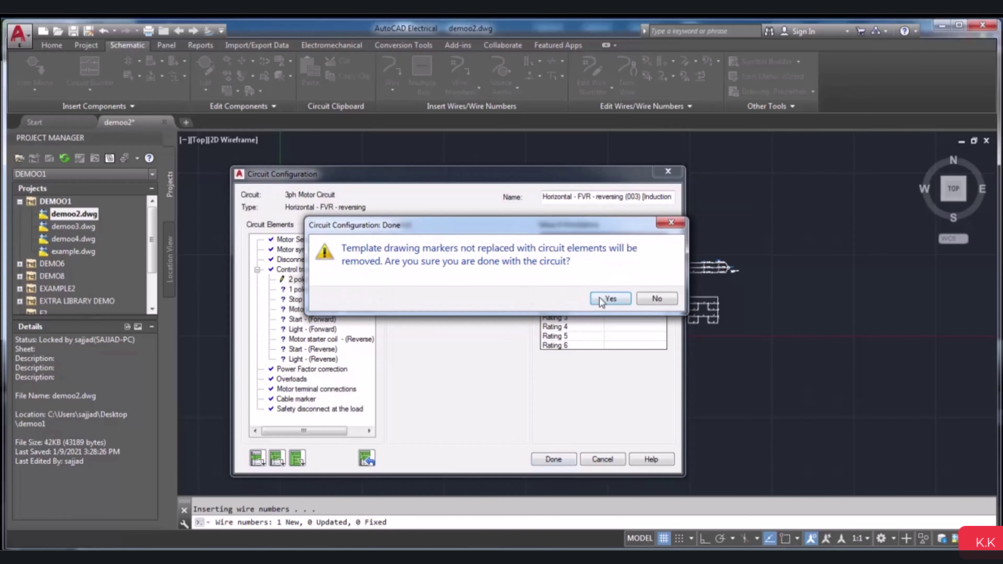
pyautogui.click(601, 302)
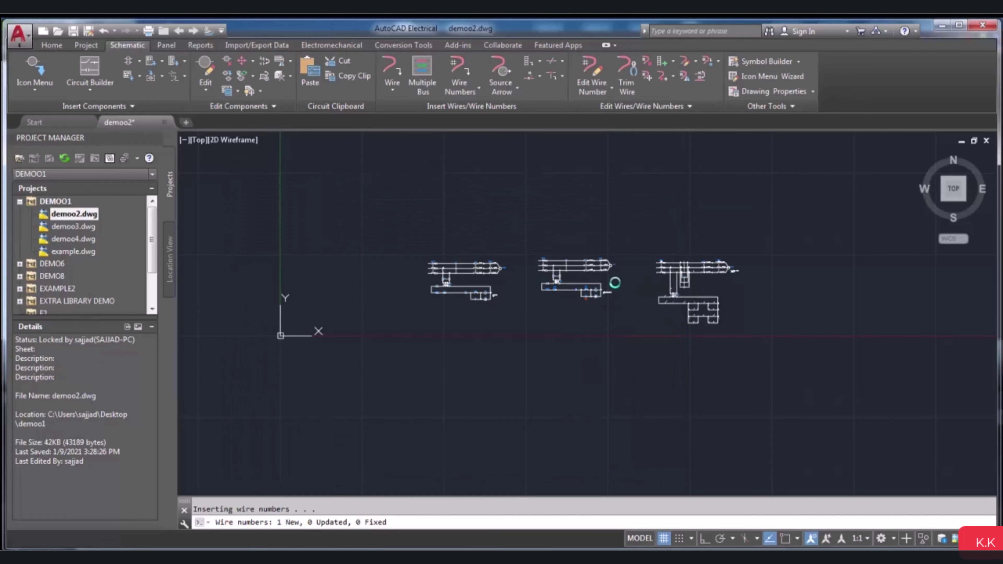
pyautogui.scroll(4, 733, 217)
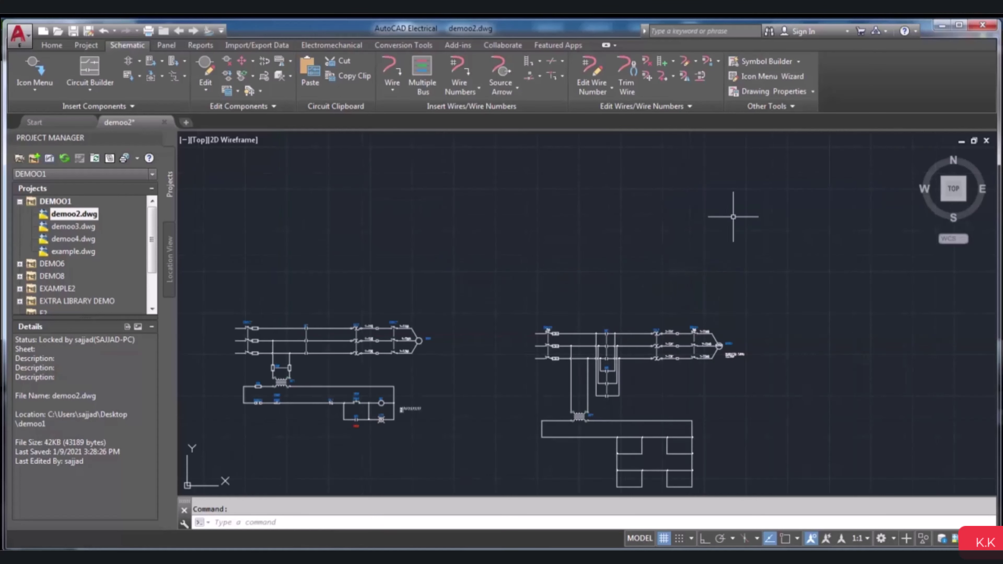
pyautogui.scroll(-4, 659, 312)
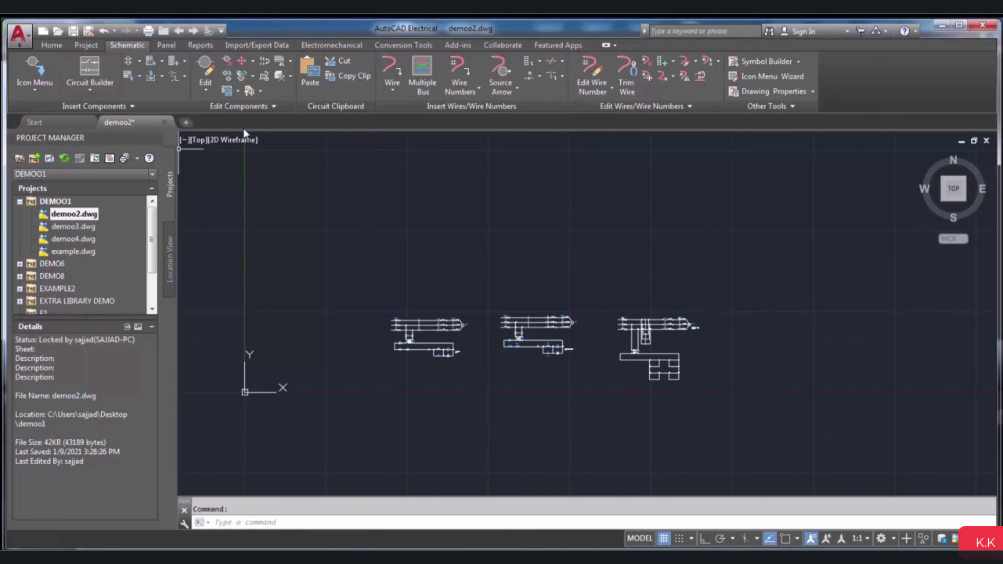
# Start Circuit Builder again and examine the saved history entries of the Horizontal - FVR - reversing circuit, ending on <Default>.
pyautogui.click(97, 72)
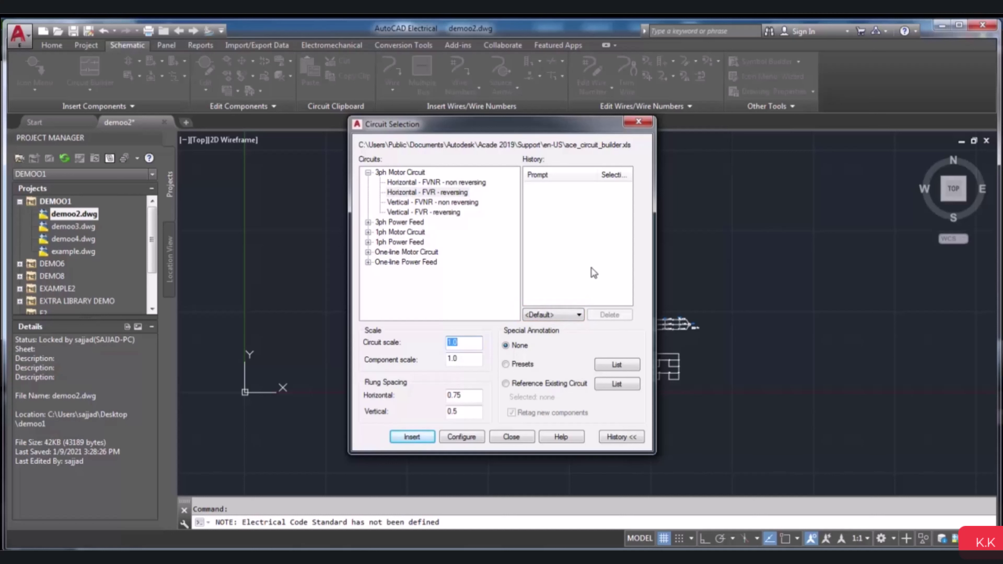
pyautogui.click(563, 315)
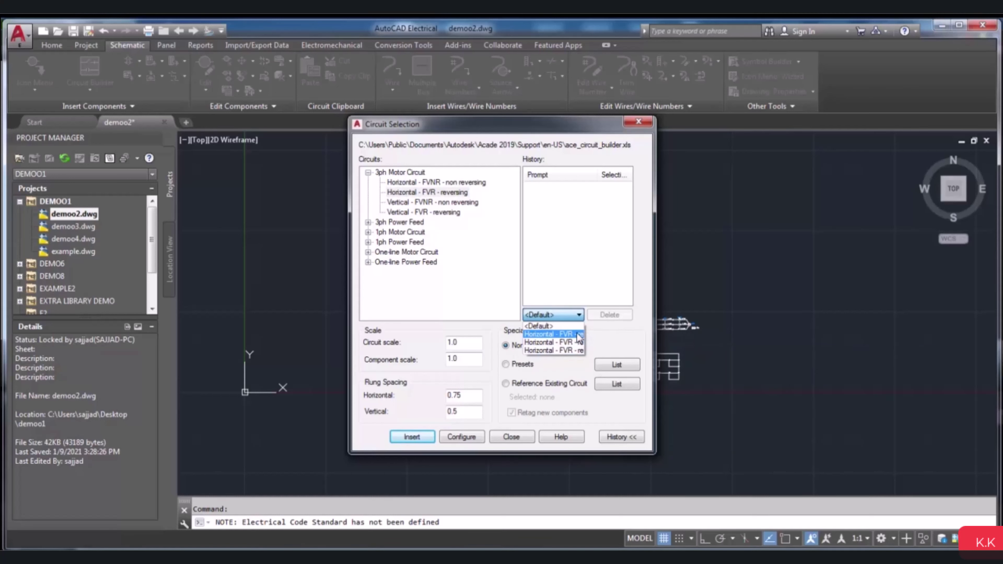
pyautogui.click(577, 333)
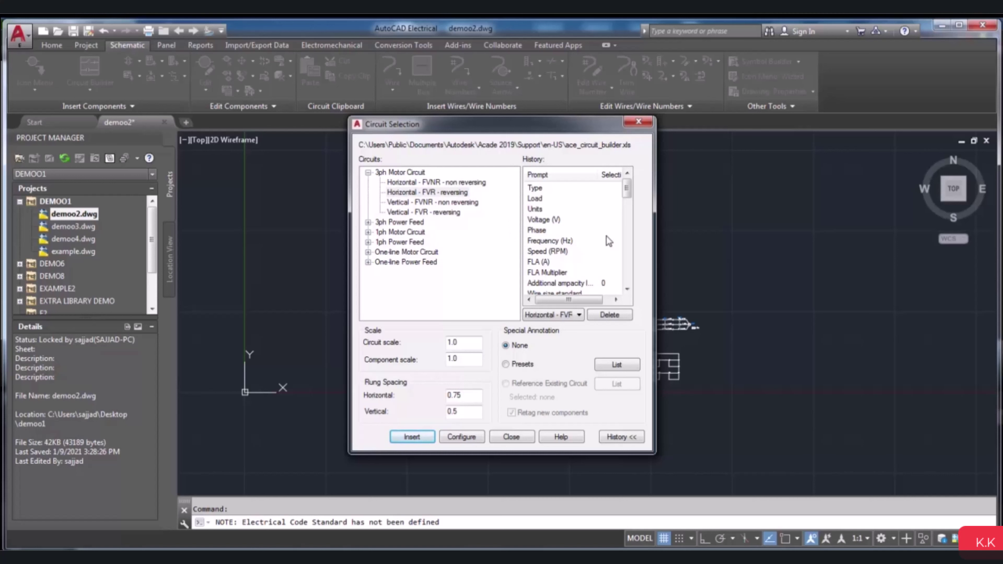
pyautogui.moveTo(586, 302); pyautogui.dragTo(594, 302)
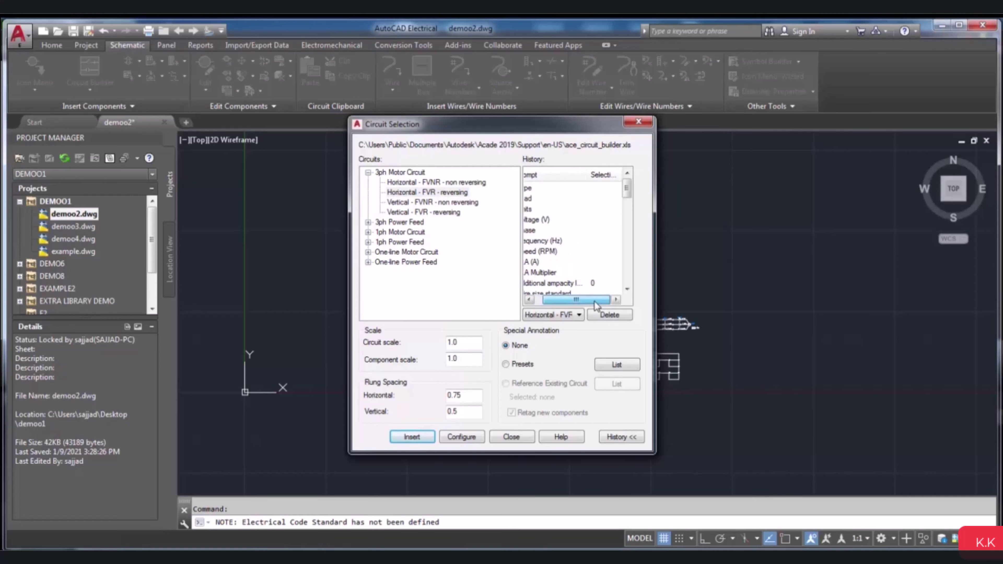
pyautogui.click(561, 316)
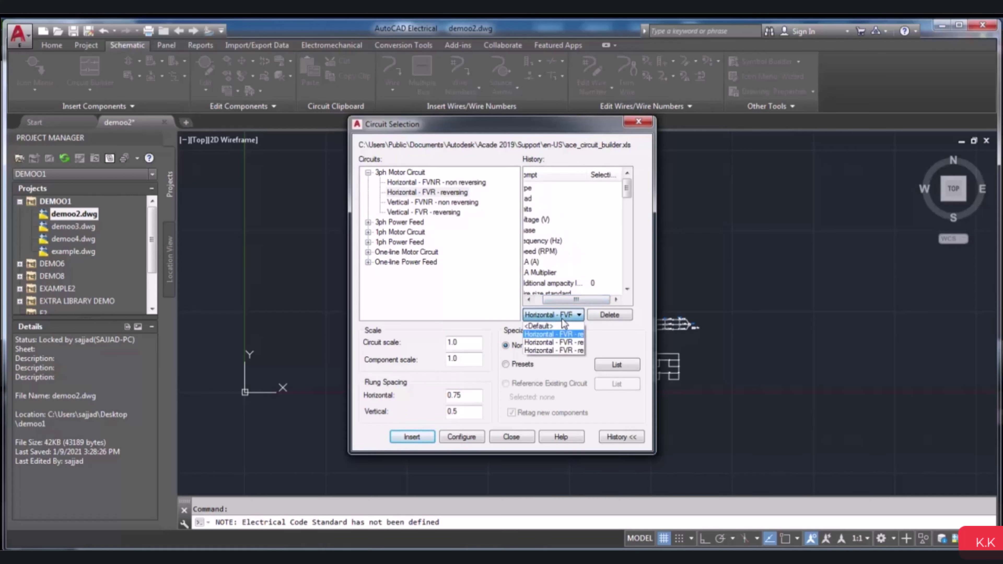
pyautogui.click(558, 326)
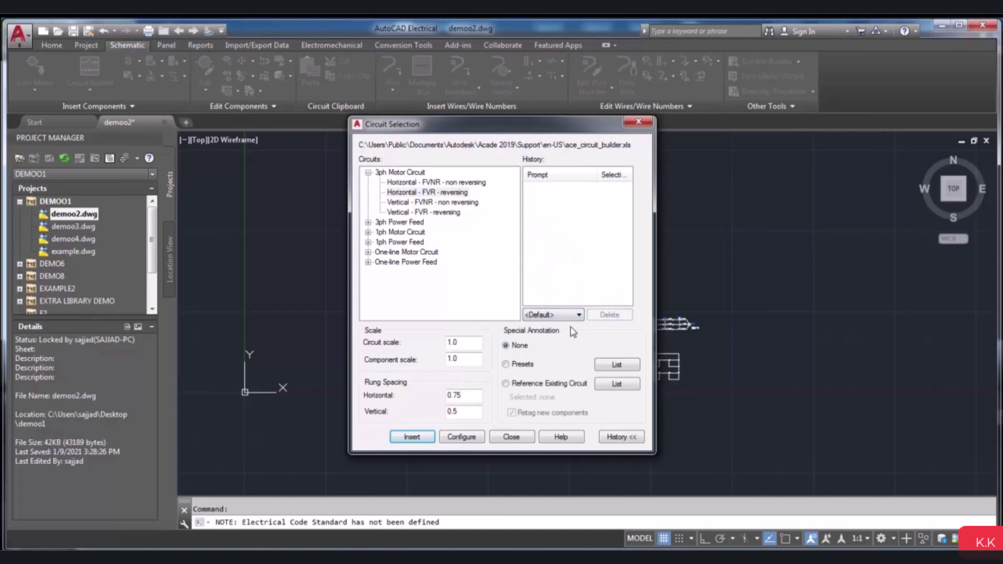
pyautogui.click(577, 315)
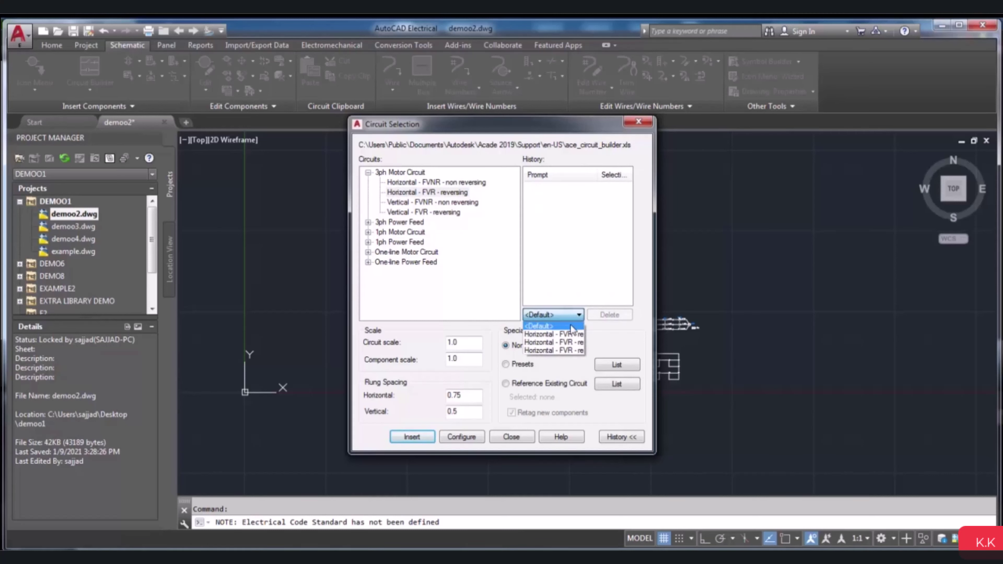
pyautogui.click(566, 335)
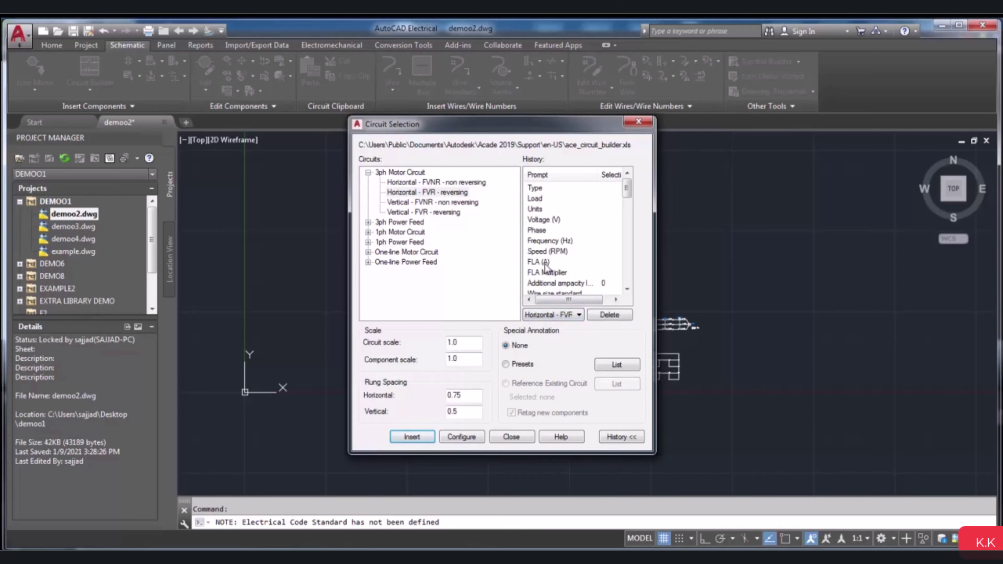
pyautogui.click(561, 316)
pyautogui.click(557, 342)
pyautogui.click(569, 315)
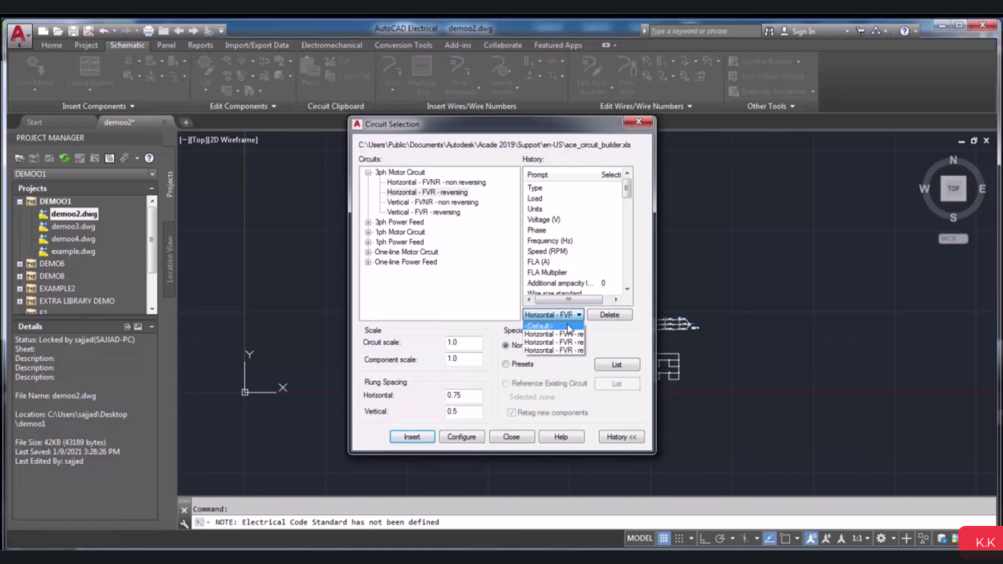
pyautogui.click(568, 324)
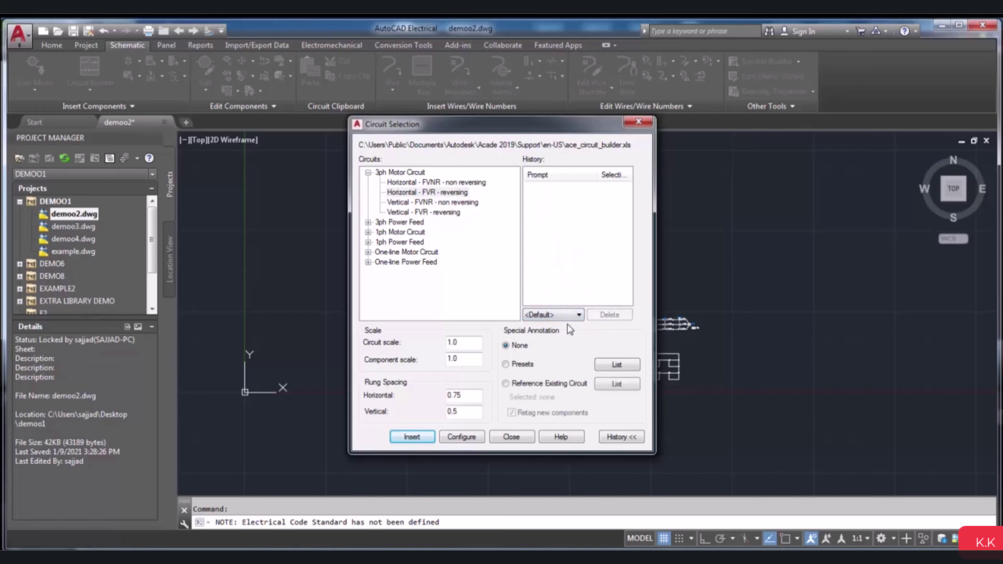
# Set the new circuit's special annotation to Reference Existing Circuit.
pyautogui.click(505, 384)
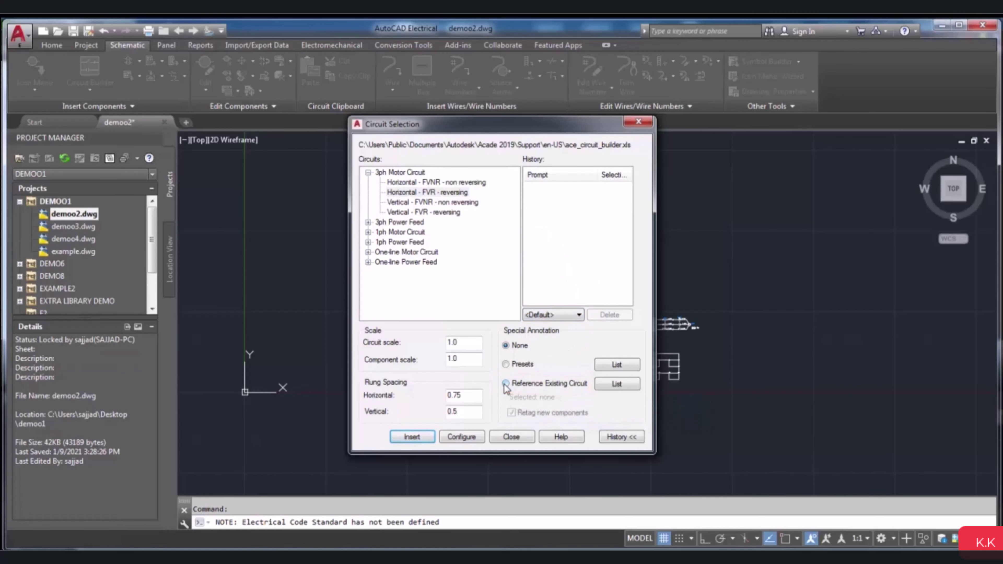